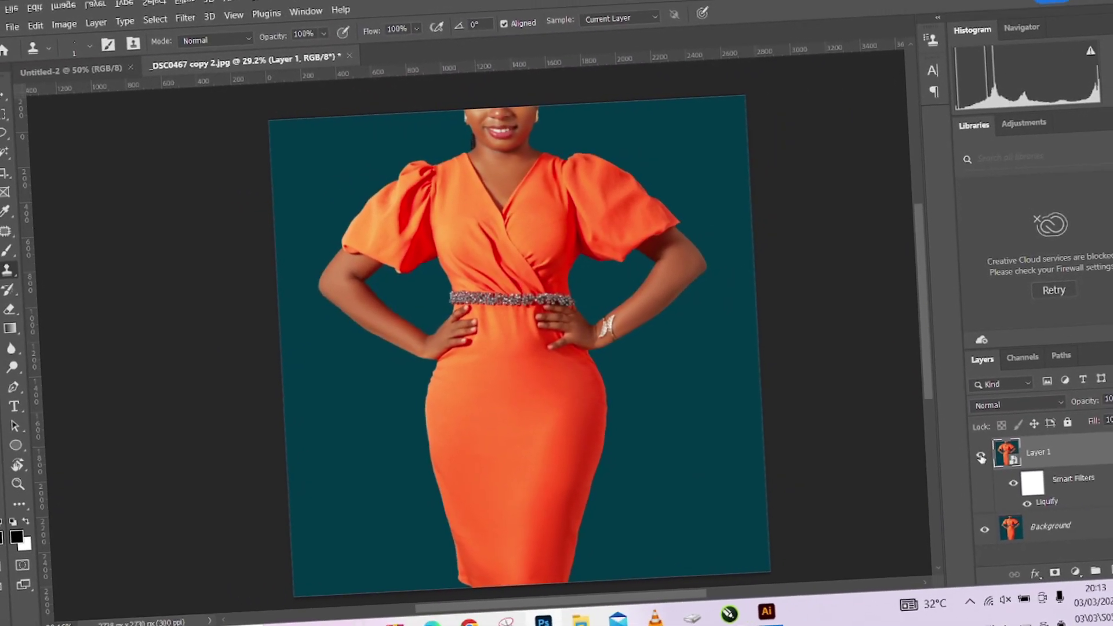
- Toggle the visibility of the liquified Layer 1 to compare the figure before and after reshaping
left_click(981, 458)
left_click(981, 458)
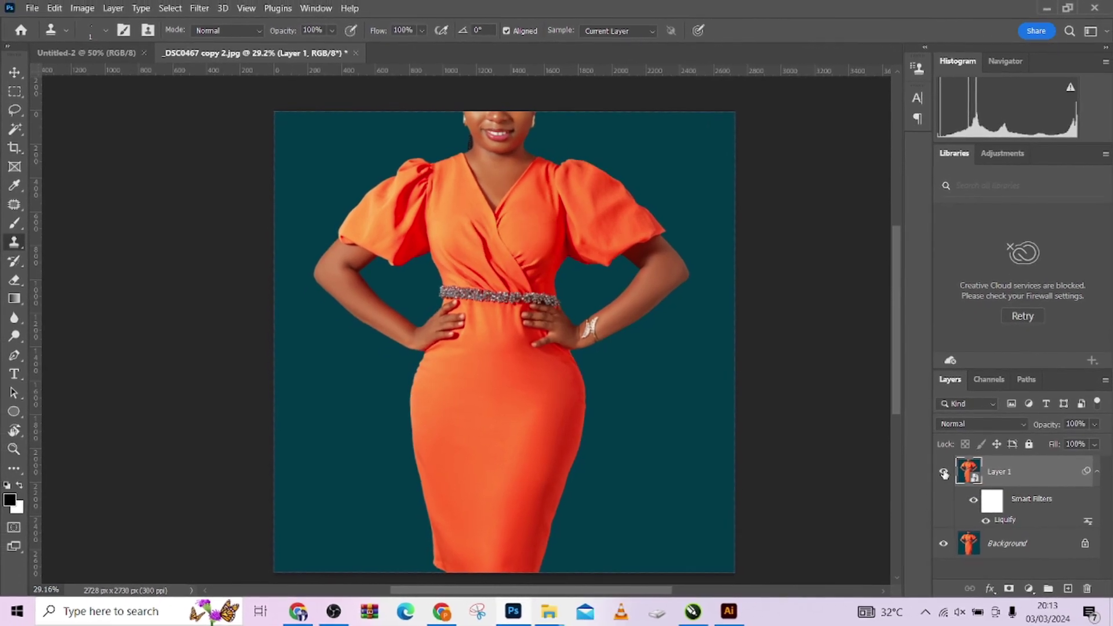
left_click(944, 474)
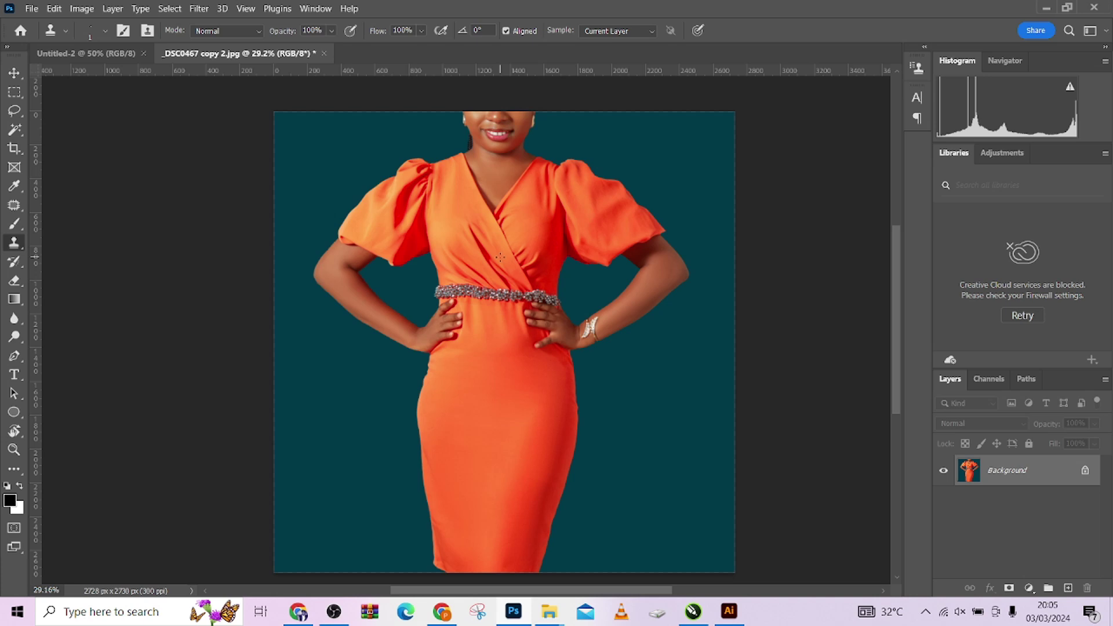
- Duplicate the Background layer and convert the copy to a smart object
key("ctrl+j")
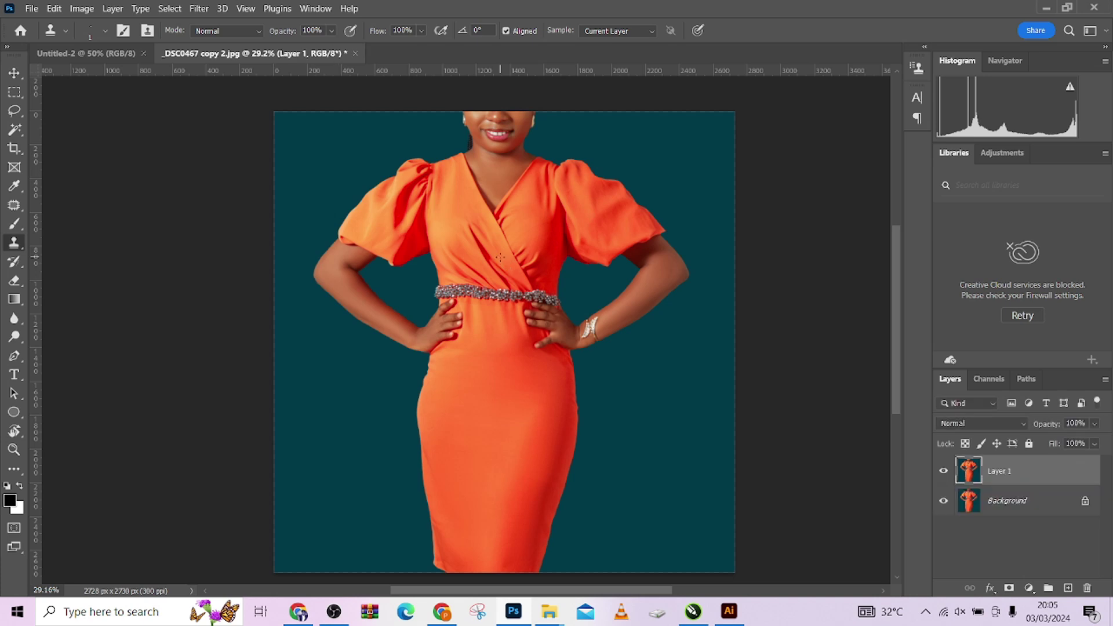
right_click(1053, 477)
left_click(930, 207)
- Open the Liquify filter on the duplicate layer and set the warp brush to size 250, pressure 22 and density 22
left_click(198, 9)
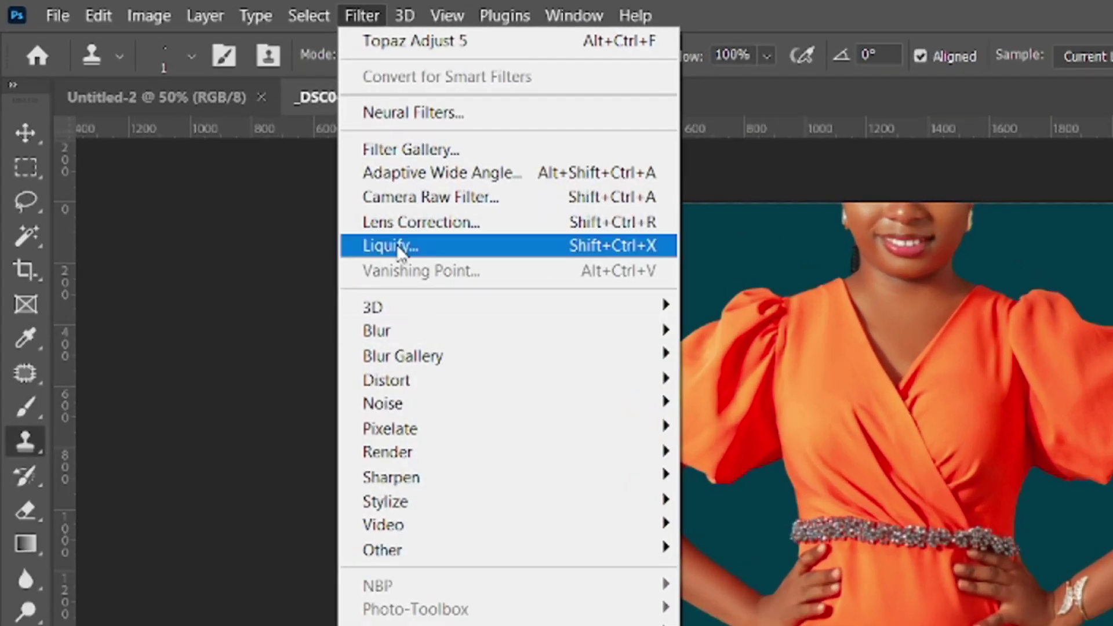
left_click(397, 246)
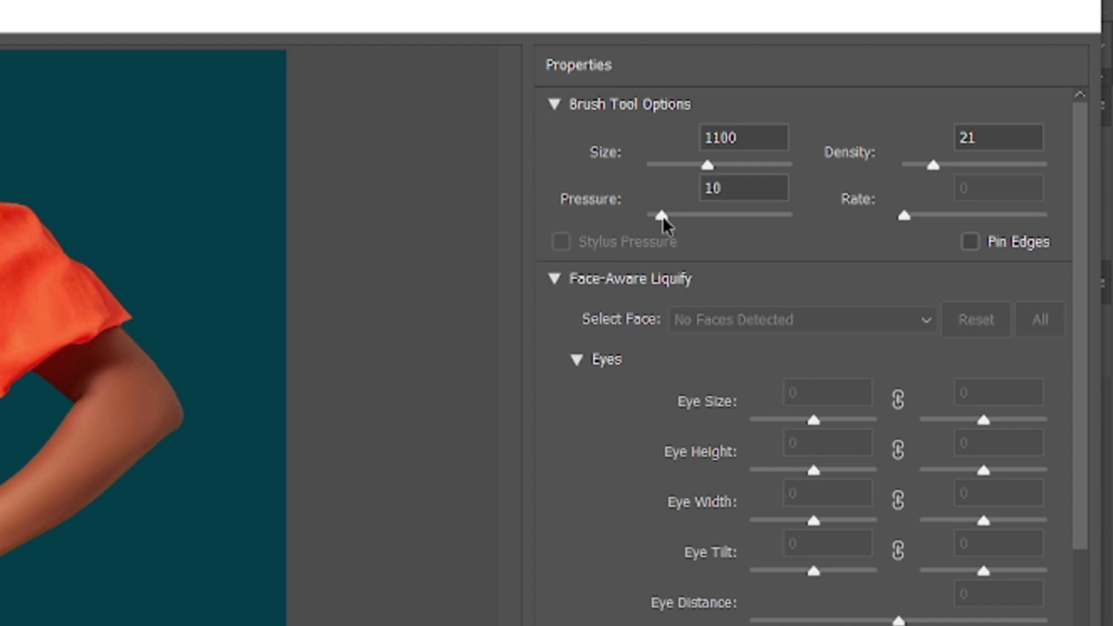
left_click_drag(879, 118, 888, 118)
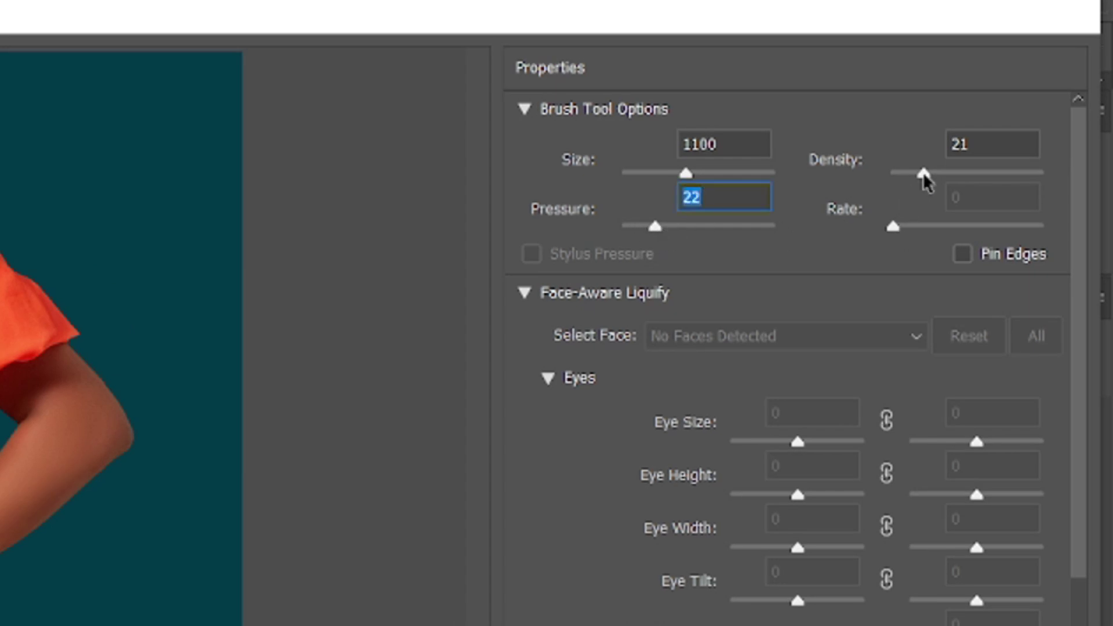
left_click_drag(924, 174, 927, 179)
key("bracketleft")
key("bracketleft")
key("bracketleft")
key("bracketleft")
key("bracketleft")
key("bracketleft")
key("bracketleft")
key("bracketleft")
key("bracketleft")
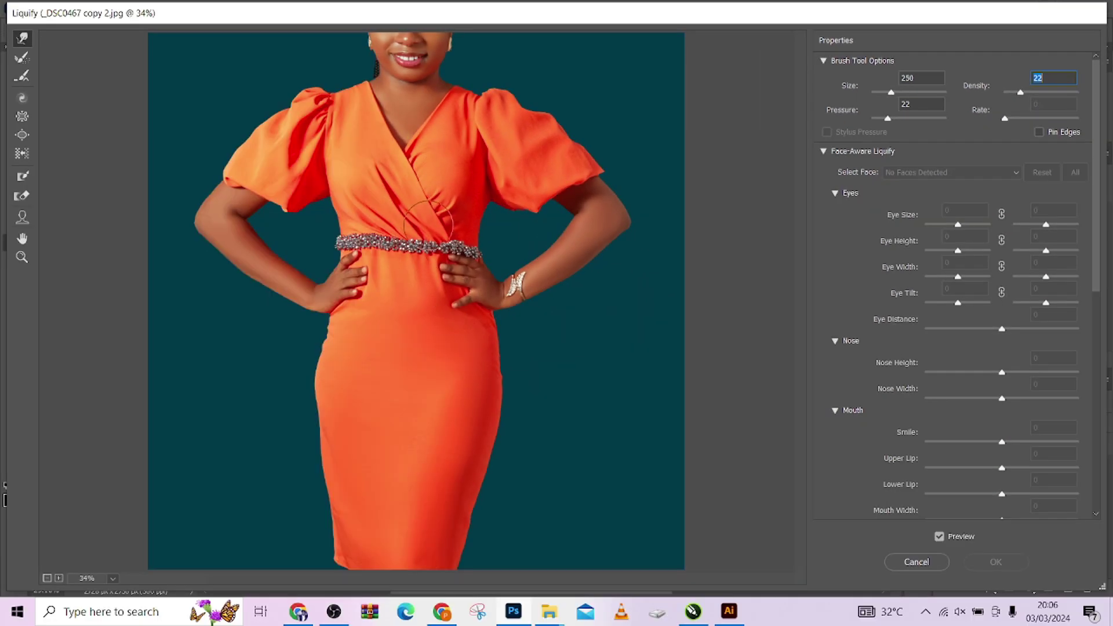
- Try a warp stroke on the waist edge at the left end of the belt and undo it
mouse_move(343, 226)
left_mouse_down()
mouse_move(311, 239)
mouse_move(322, 228)
left_mouse_up()
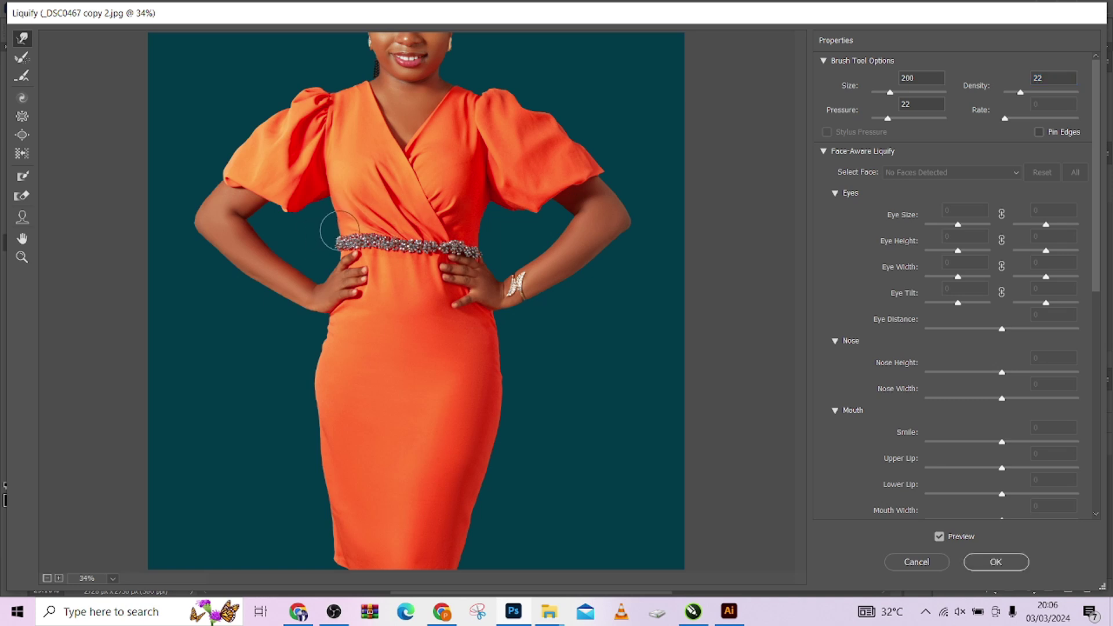
key("ctrl+alt+z")
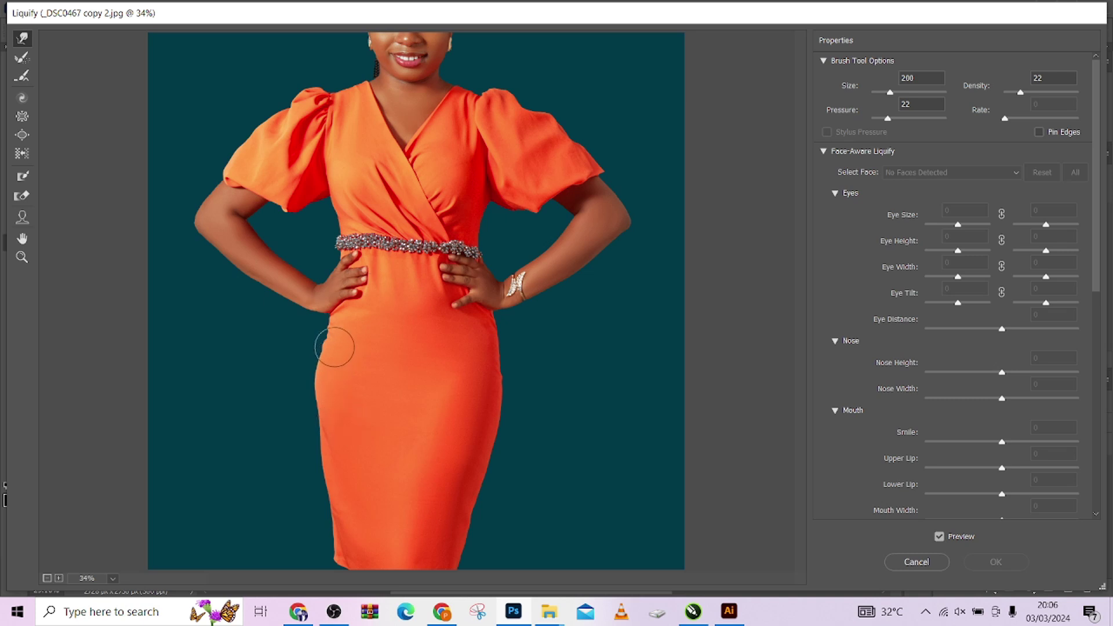
- Push the dress edge at the hip on the image's left side slightly outward with the warp brush
key("bracketleft")
key("bracketright")
left_click_drag(308, 334, 315, 334)
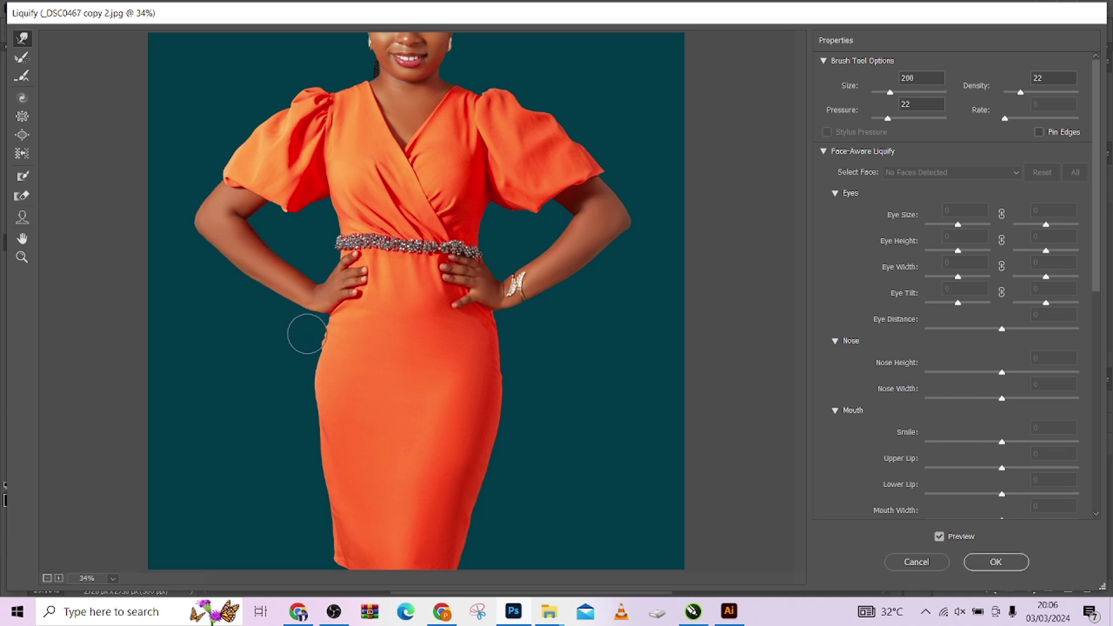
key("bracketleft")
key("bracketleft")
key("bracketright")
key("bracketright")
key("bracketright")
key("bracketright")
key("bracketright")
key("bracketright")
left_click_drag(326, 366, 311, 366)
key("bracketleft")
key("bracketleft")
key("bracketleft")
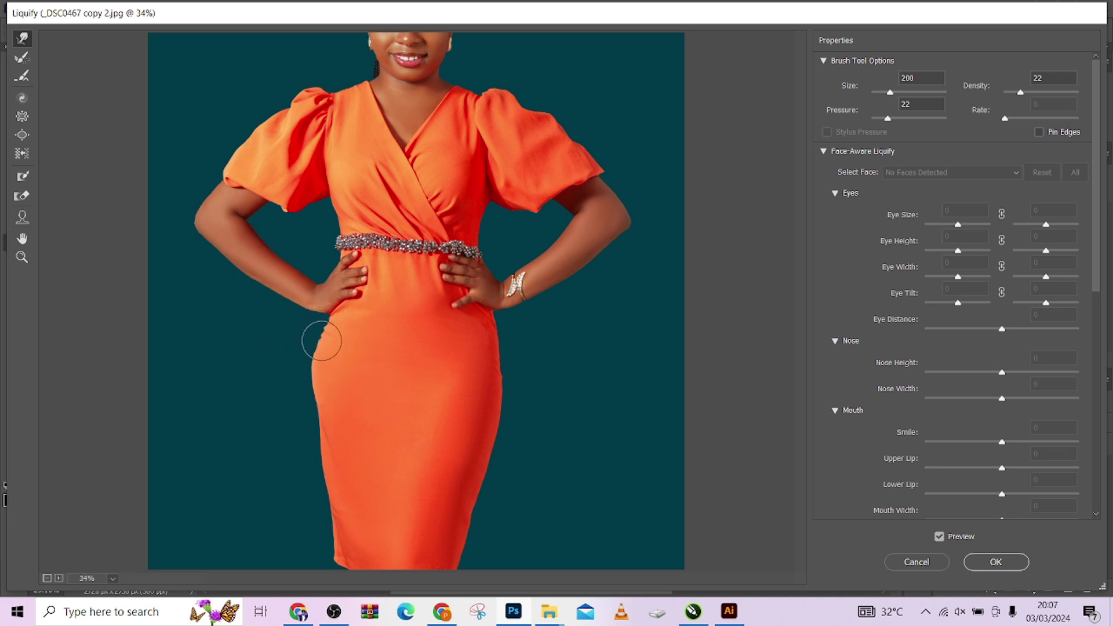
- Refine the left hip contour below the hand into a fuller curve, using warp brush sizes between 300 and 700
key("bracketright")
key("bracketright")
key("bracketright")
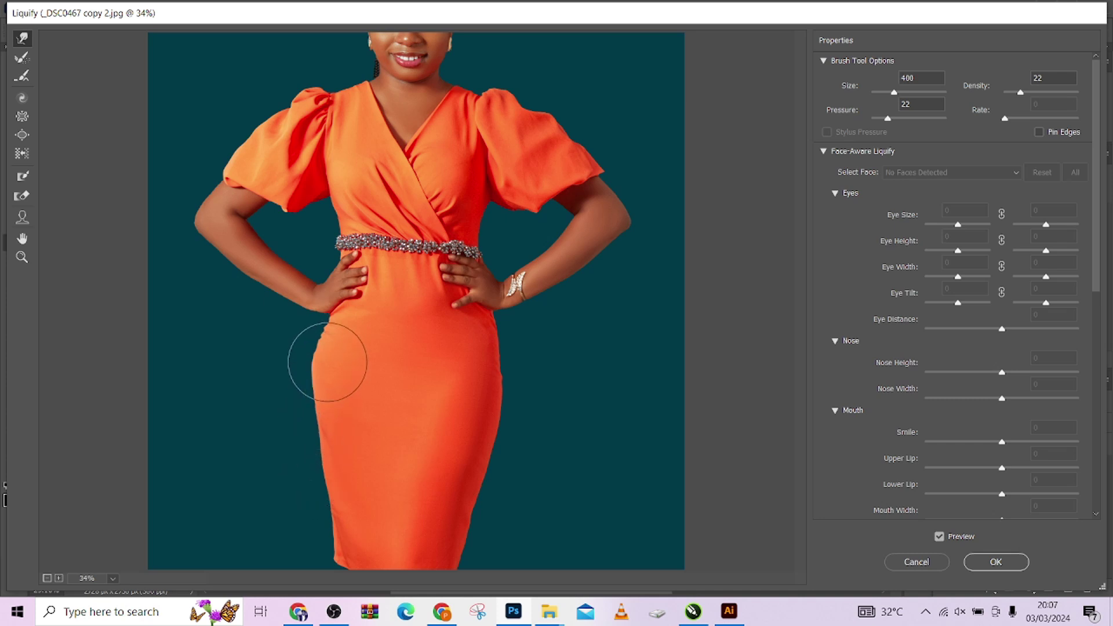
key("bracketleft")
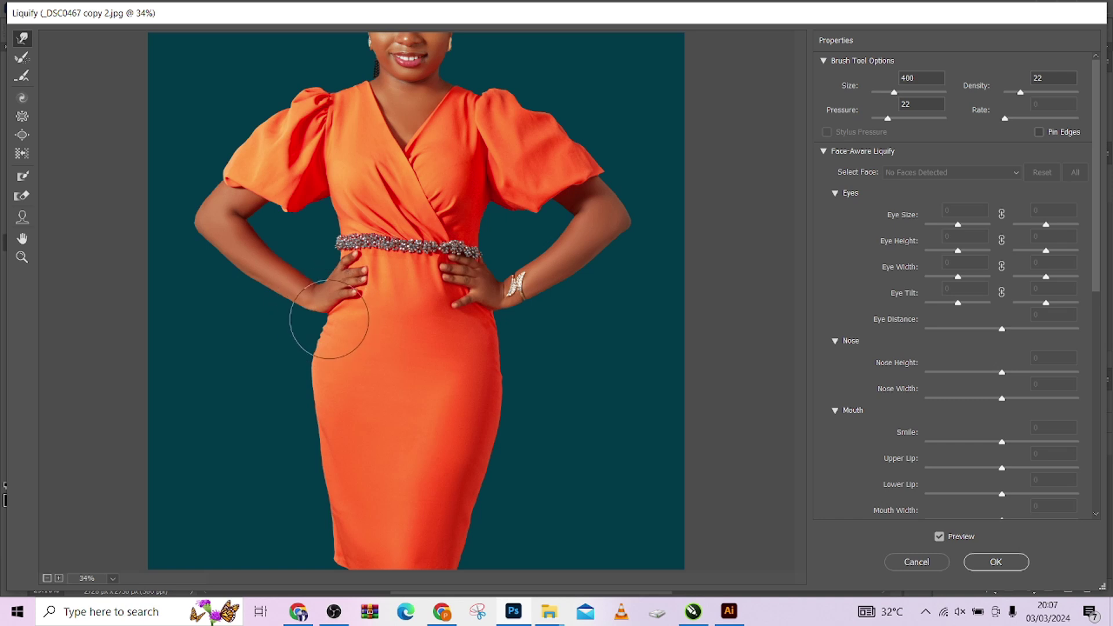
key("bracketright")
key("bracketright")
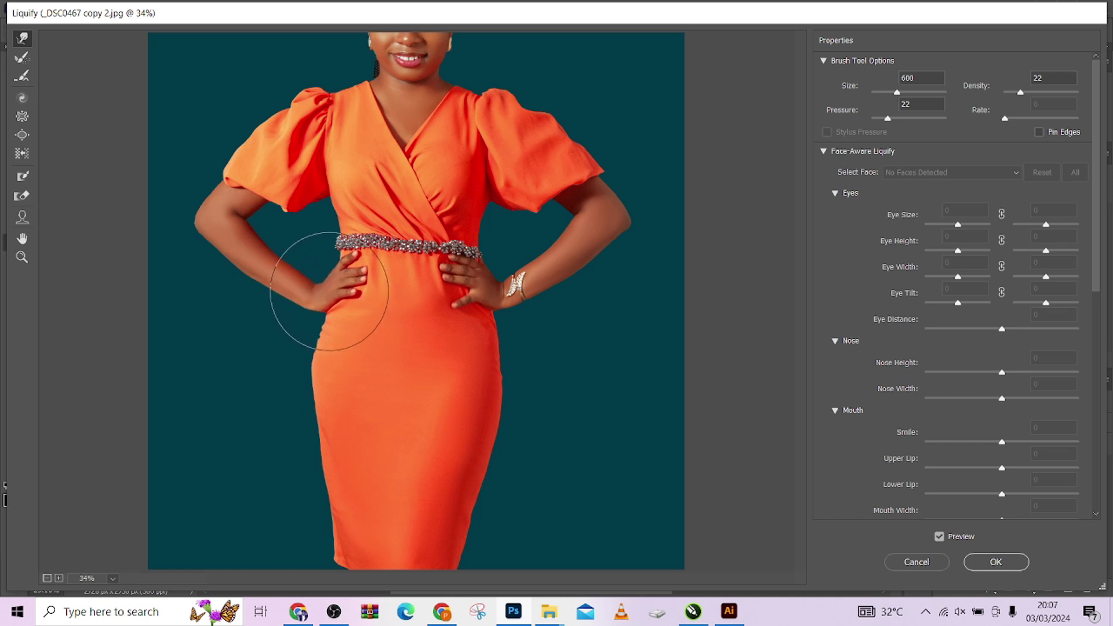
key("bracketleft")
key("bracketleft")
key("bracketleft")
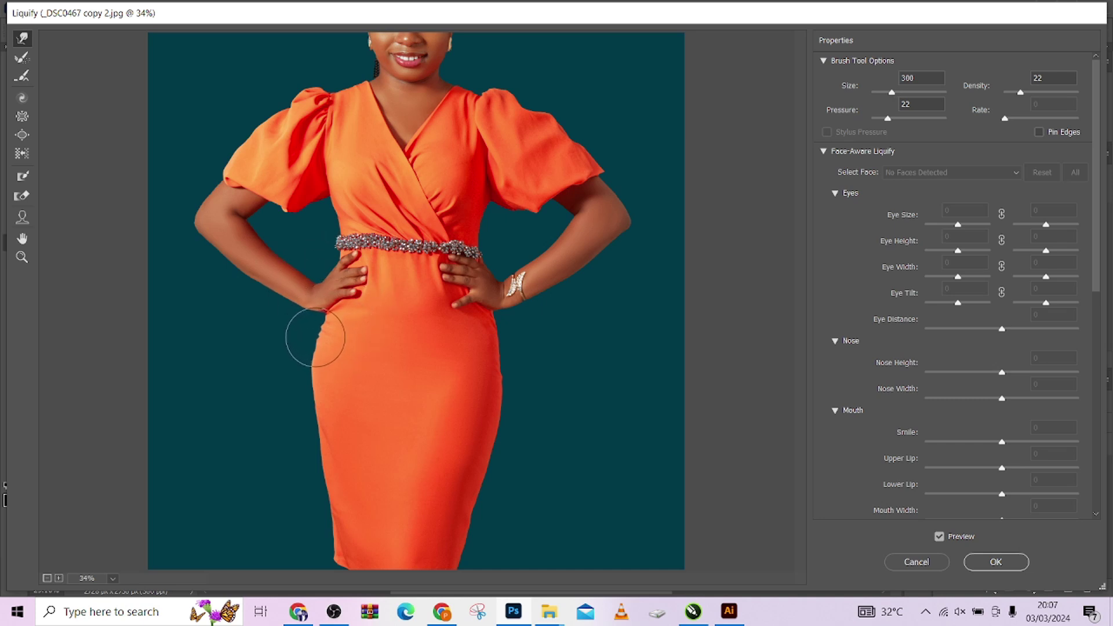
key("bracketright")
key("bracketright")
key("bracketright")
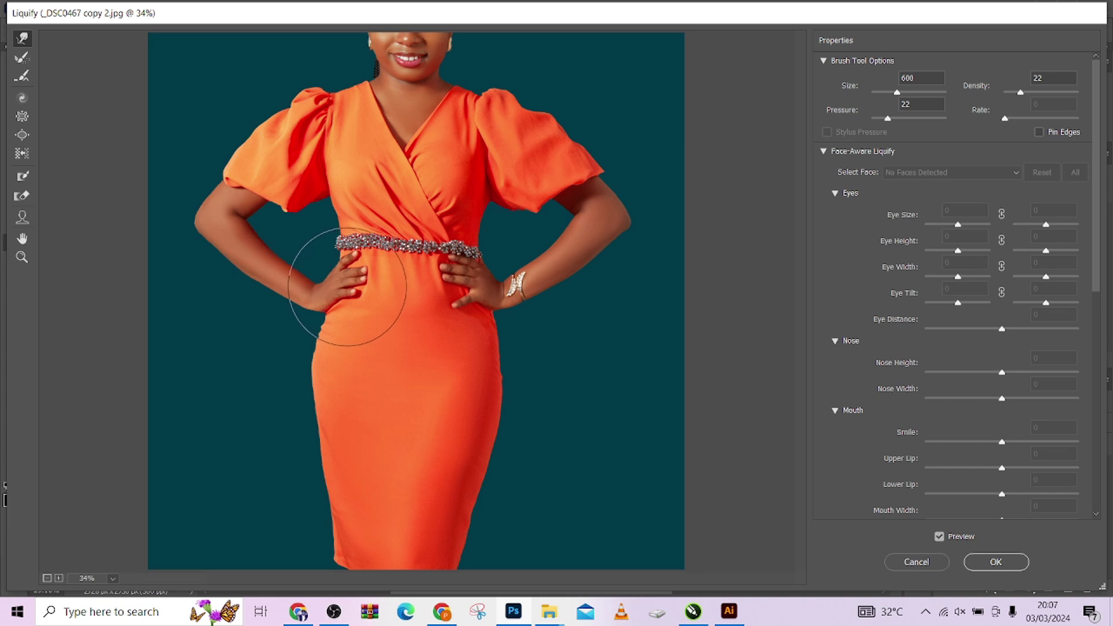
key("bracketleft")
key("bracketleft")
key("bracketleft")
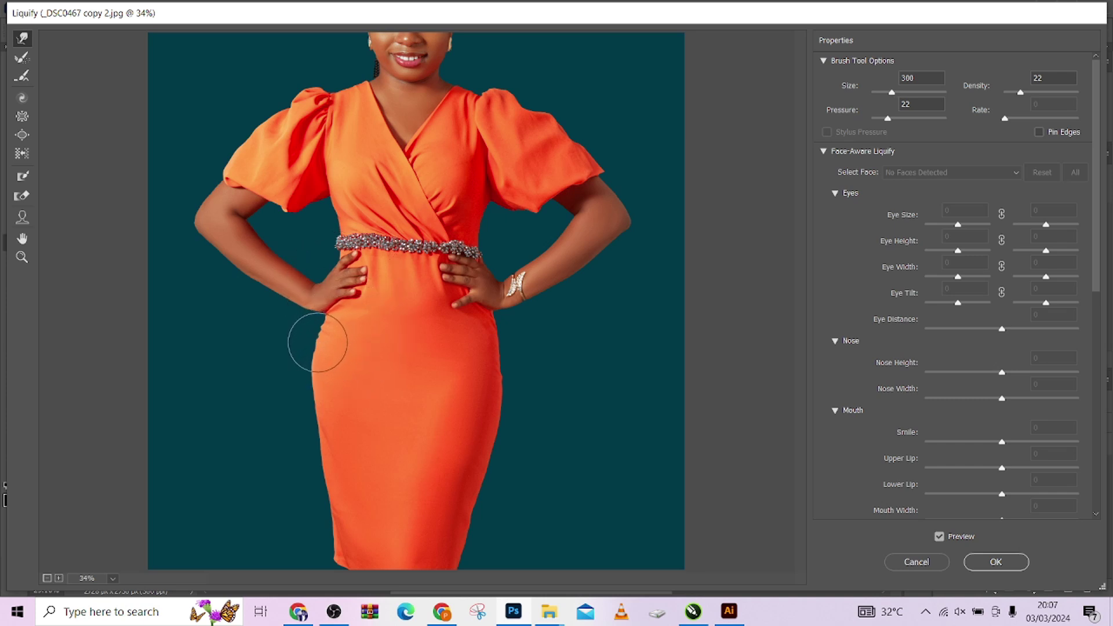
key("bracketright")
key("bracketright")
key("bracketright")
key("bracketright")
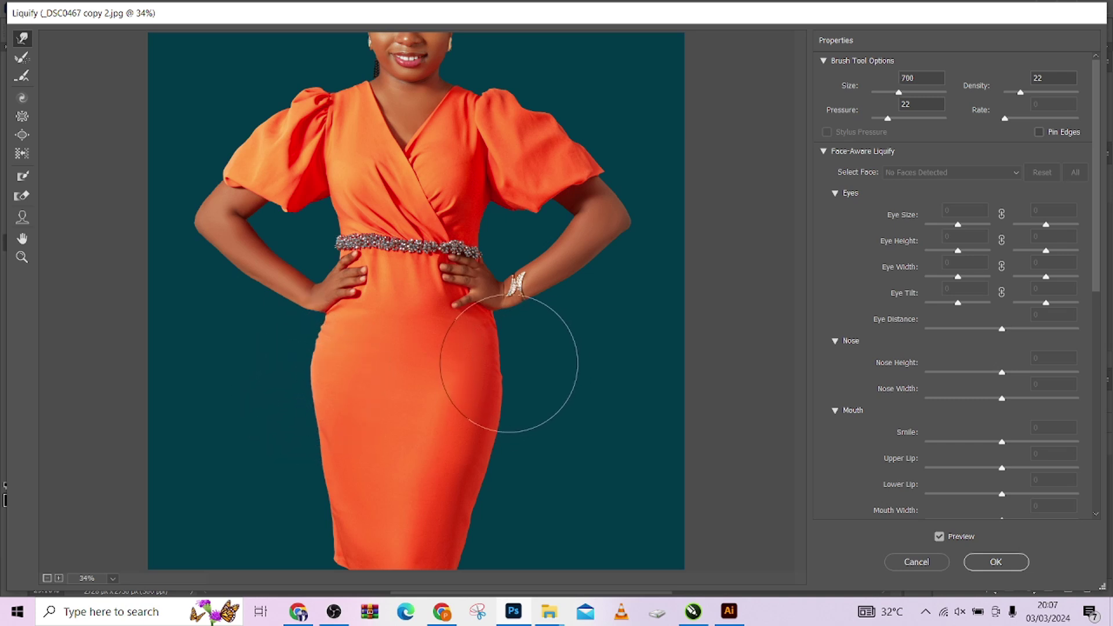
- Push the hip on the image's right side outward into a rounder curve with a warp brush of 500 to 700
key("bracketleft")
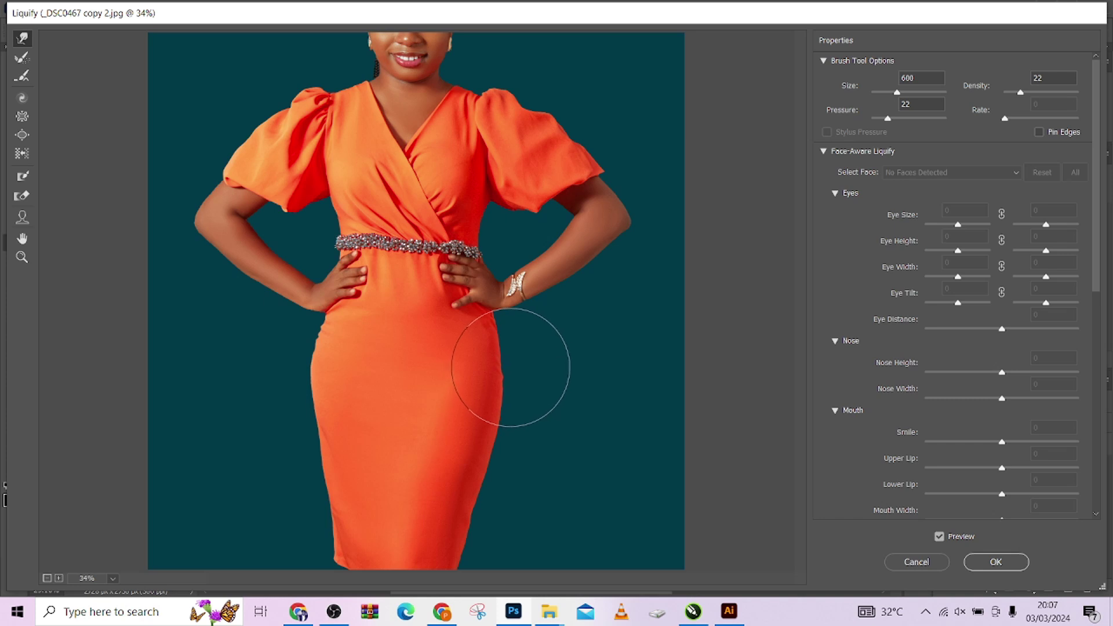
key("bracketleft")
key("bracketleft")
key("bracketright")
key("bracketright")
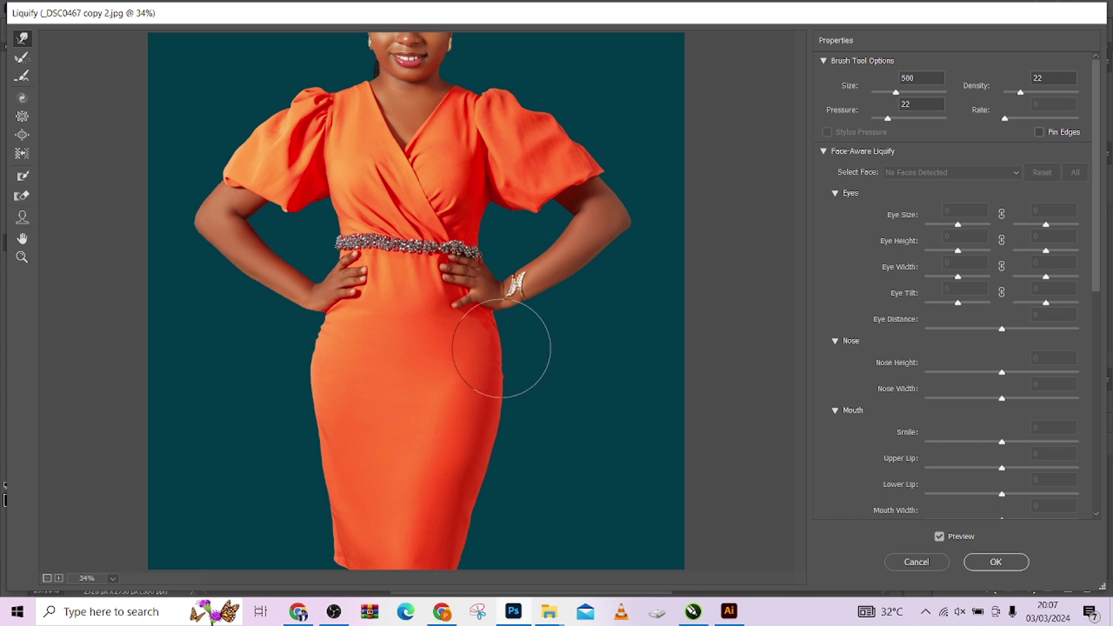
left_click_drag(513, 348, 513, 361)
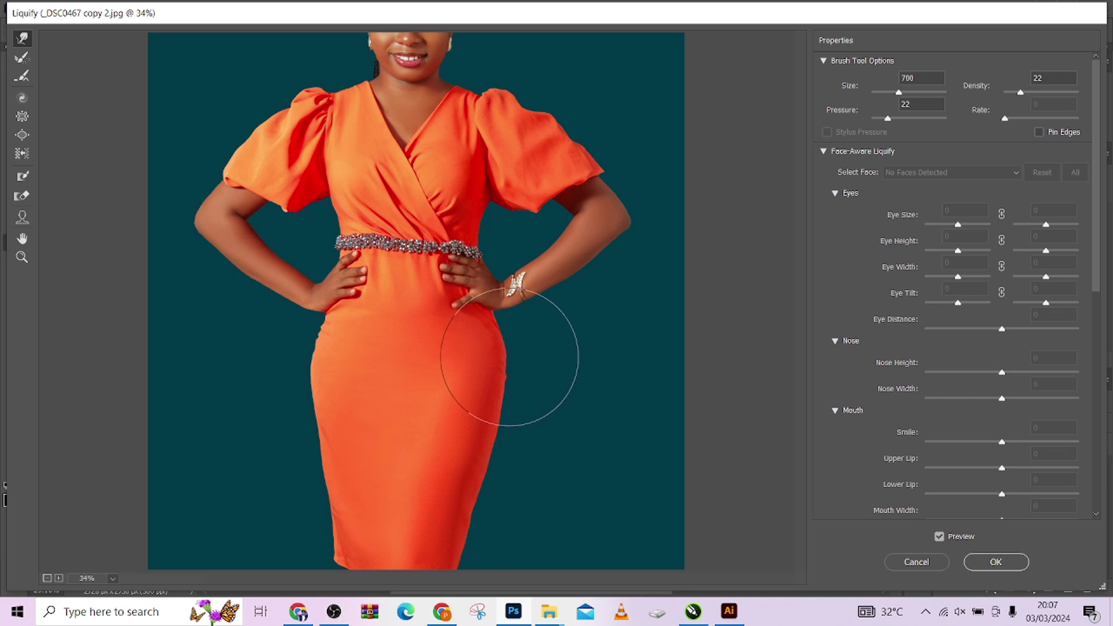
key("bracketright")
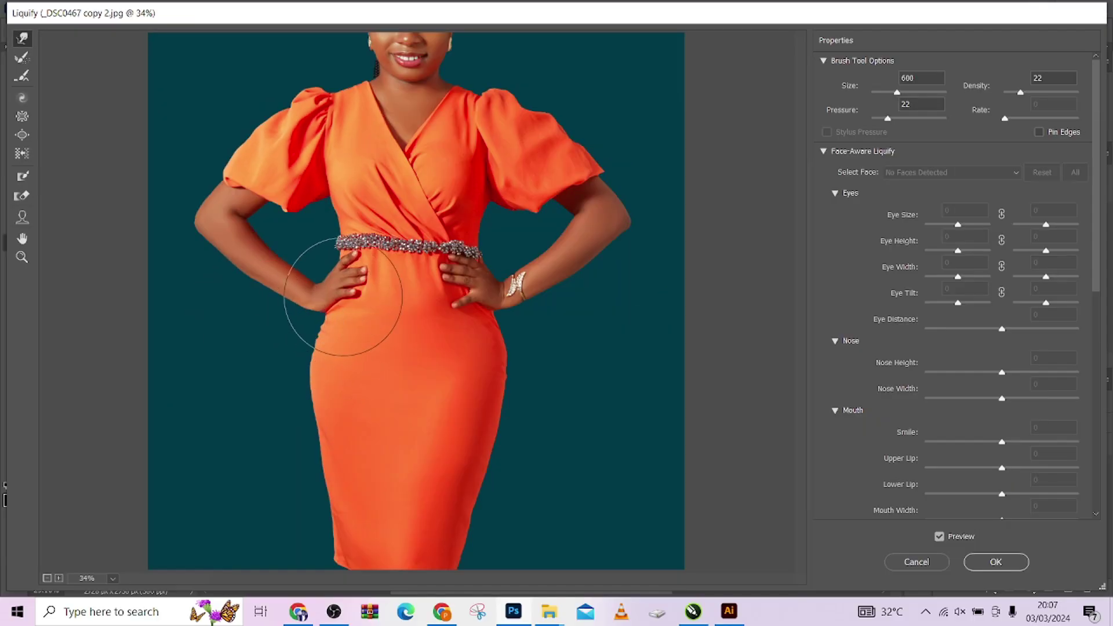
- Nudge the waist inward at the left end of the belt with a warp brush of size 400
key("bracketright")
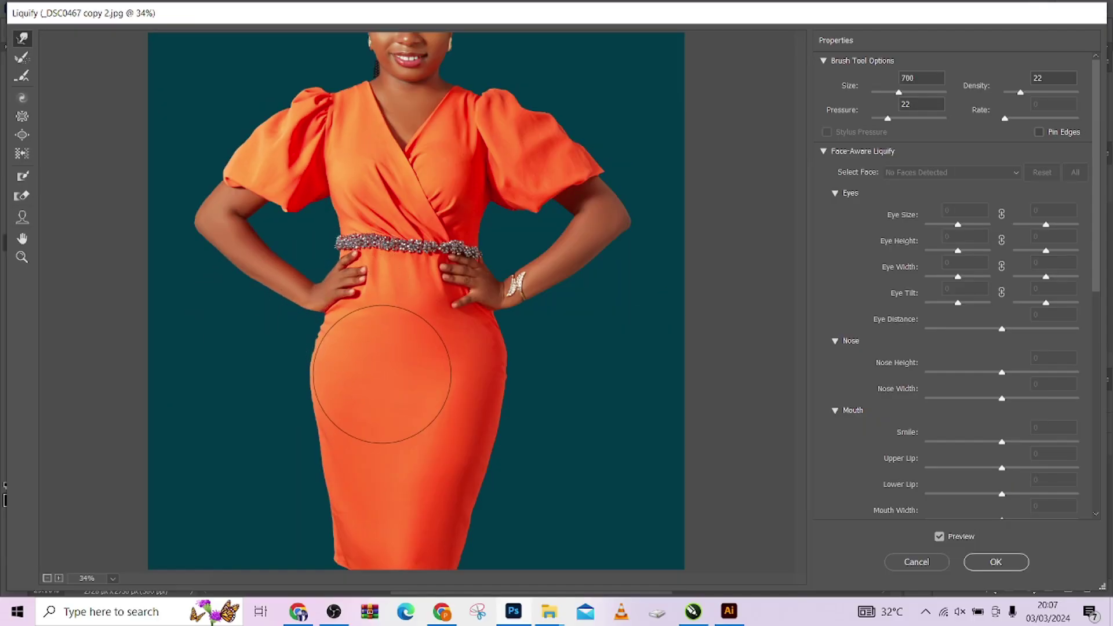
key("bracketleft")
key("bracketleft")
key("bracketleft")
key("bracketleft")
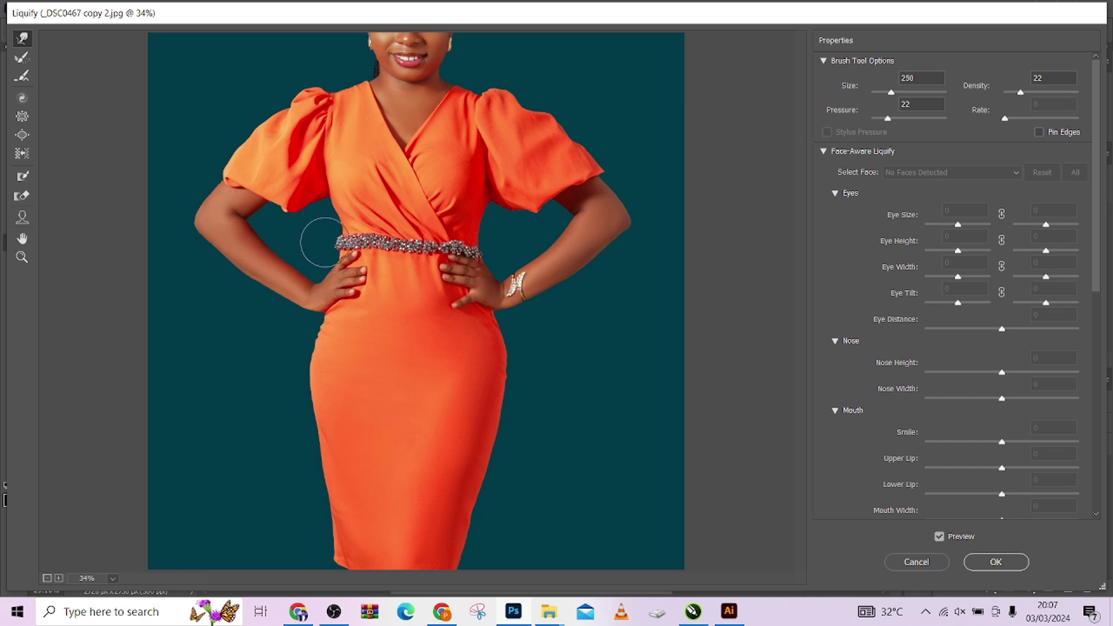
key("bracketleft")
key("bracketleft")
key("bracketright")
key("bracketright")
key("bracketright")
key("bracketright")
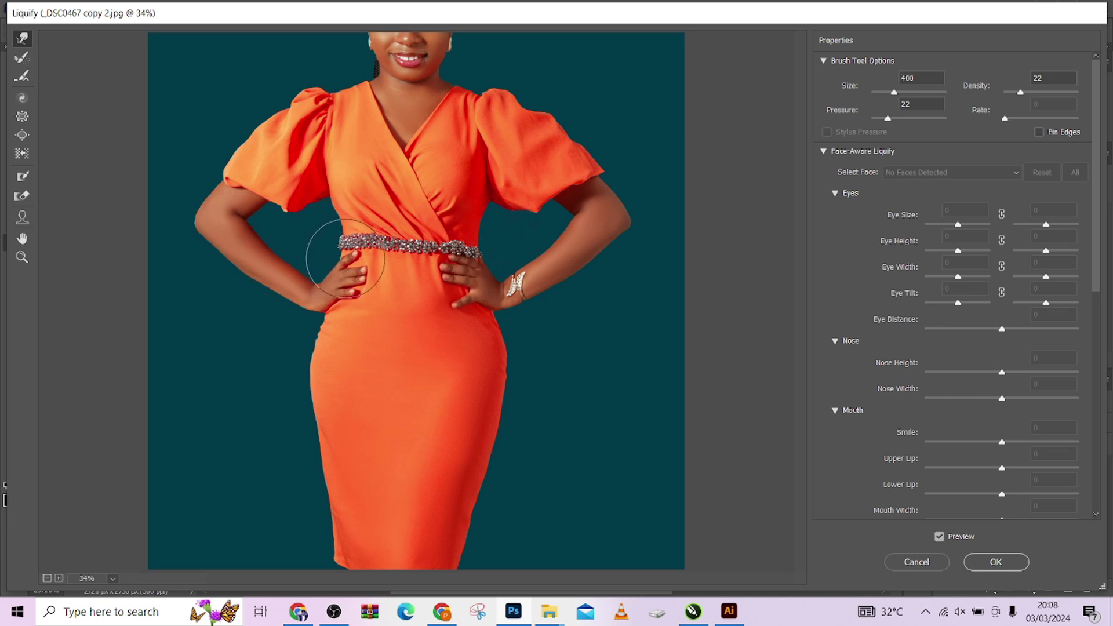
left_click_drag(346, 255, 331, 249)
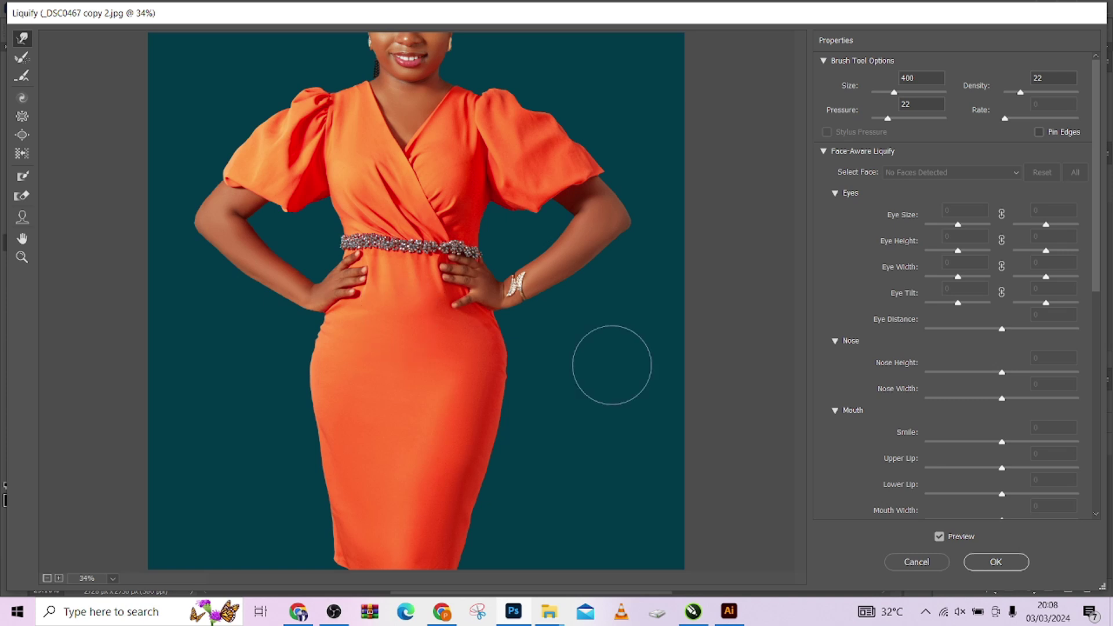
- Switch the Liquify preview off and on to compare the hip and waist warping with the original
left_click(939, 537)
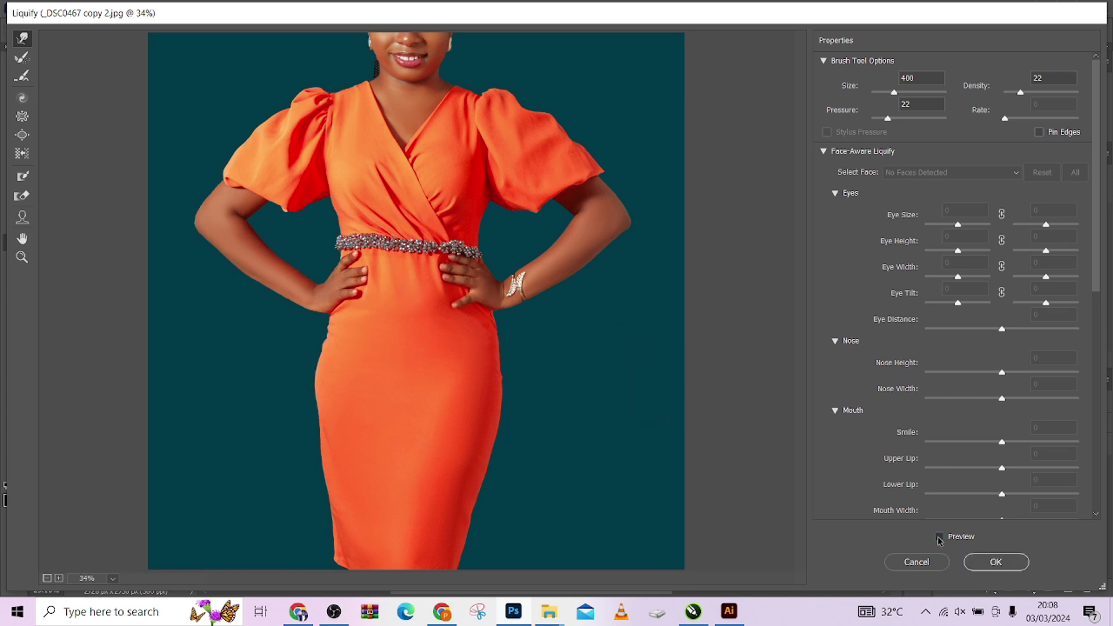
left_click(939, 537)
left_click(939, 537)
left_click(939, 537)
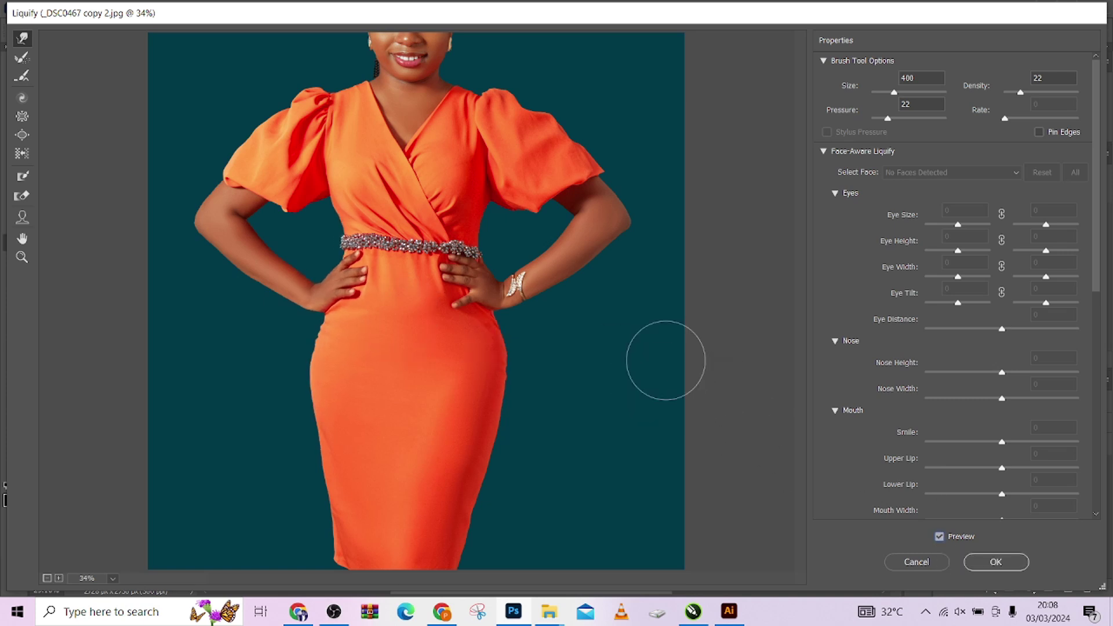
- Shrink the midsection between the hands with the Pucker tool at size 1200, density 23 and rate 80
key("[")
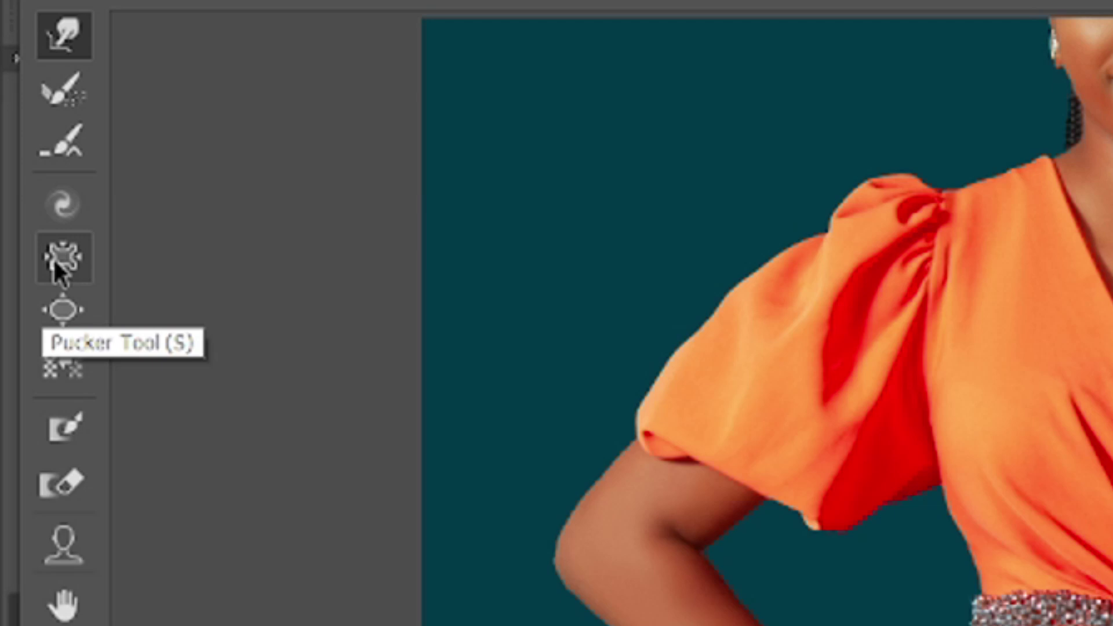
left_click(58, 264)
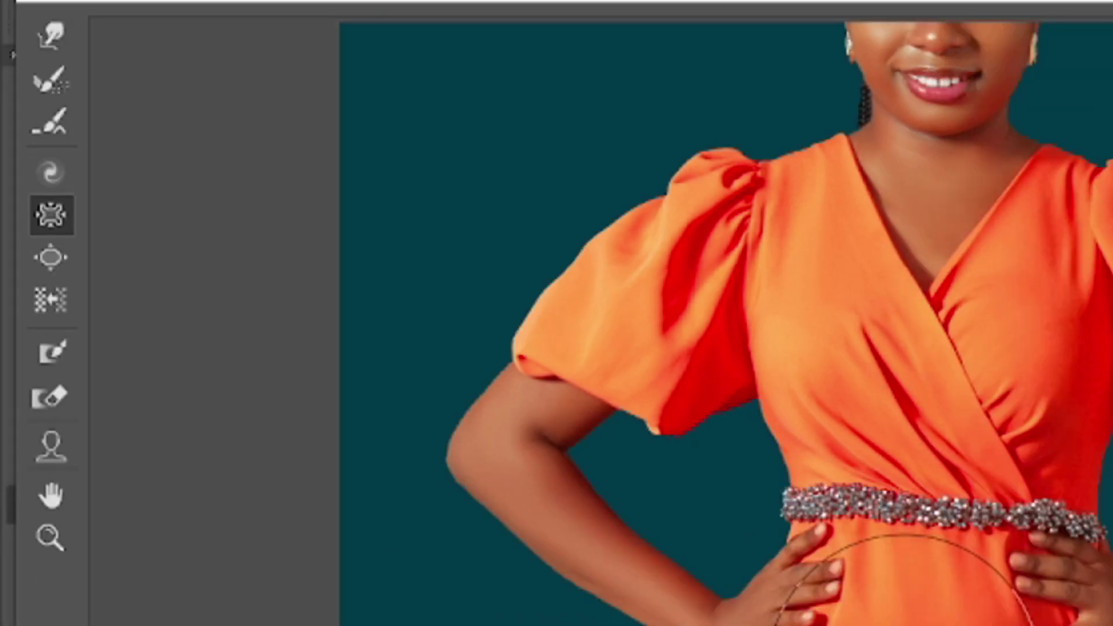
key("bracketright")
key("bracketright")
key("bracketright")
key("bracketright")
key("bracketright")
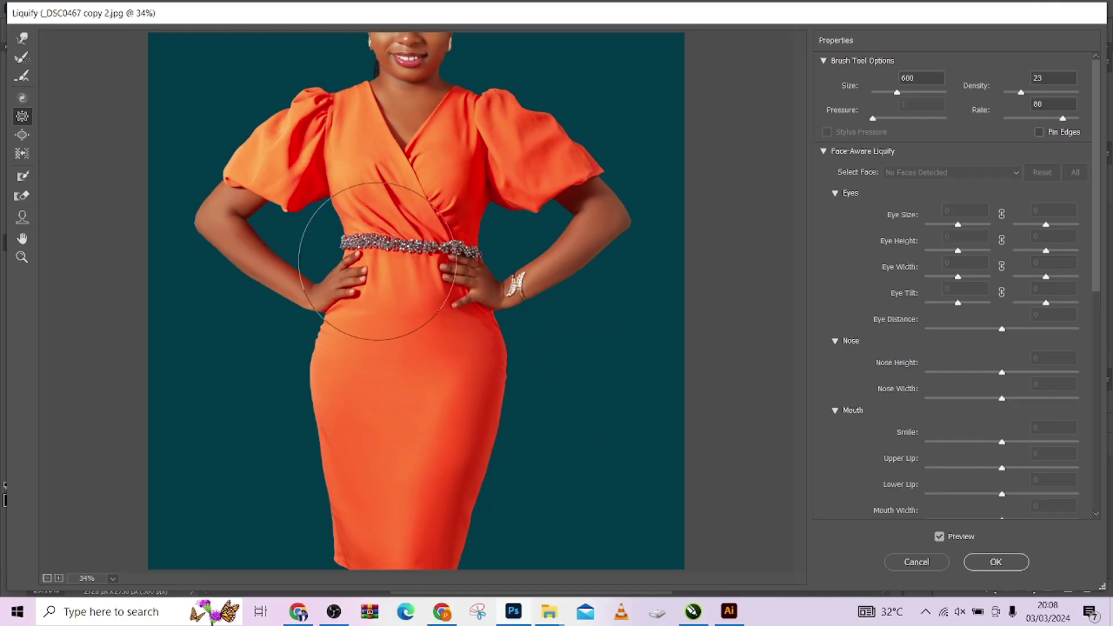
key("bracketright")
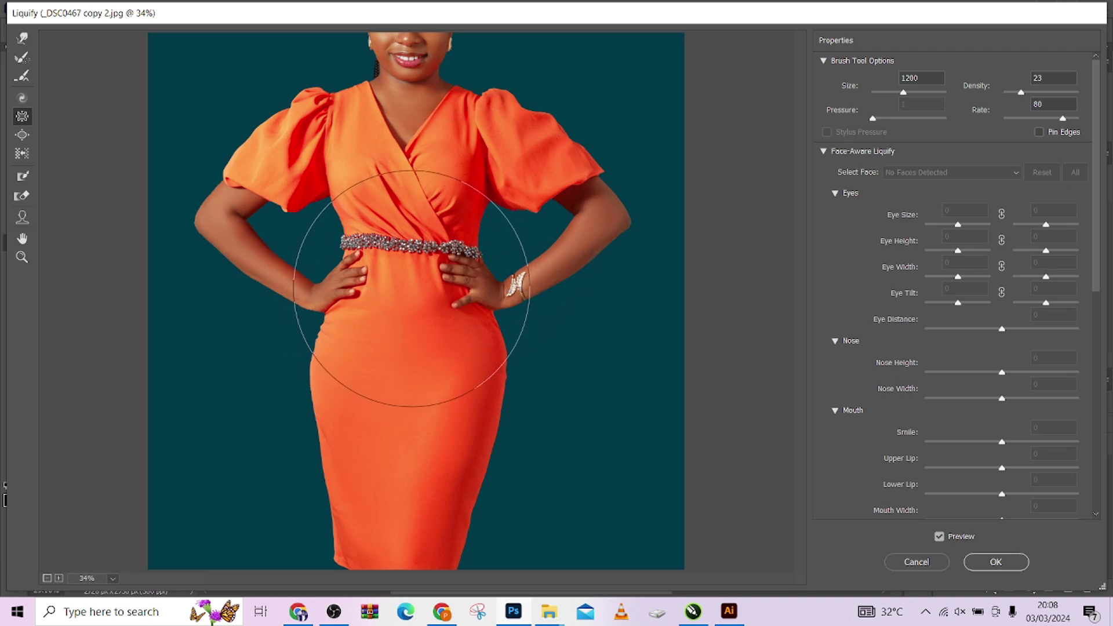
left_click_drag(411, 288, 410, 288)
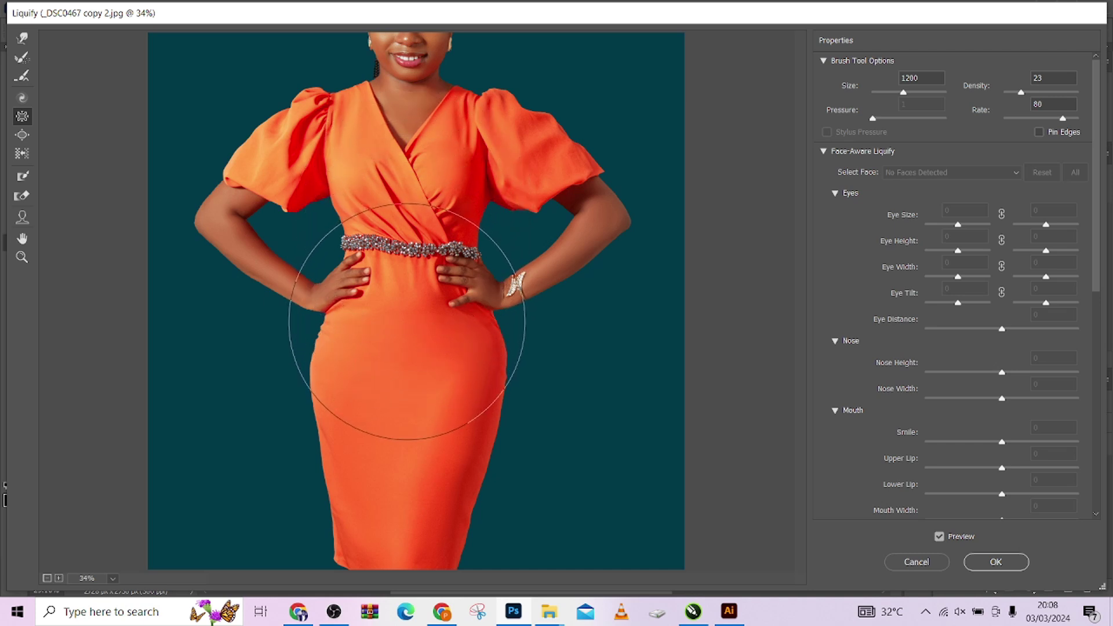
- Switch the Liquify preview off and on to compare the shrunken midsection with the original
left_click(943, 539)
left_click(945, 539)
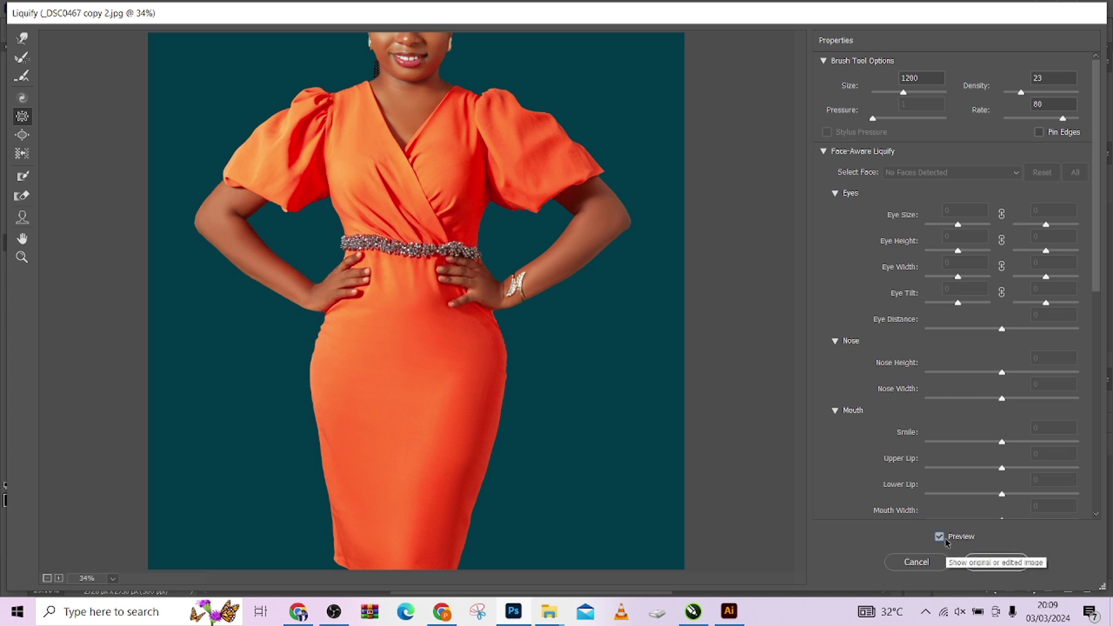
left_click(943, 538)
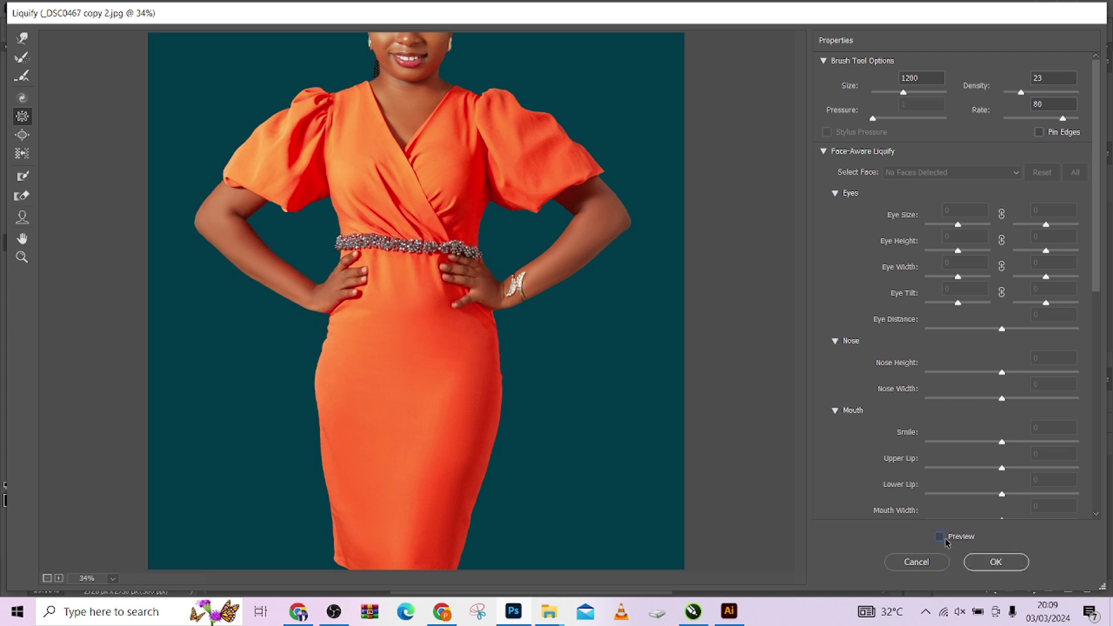
left_click(943, 538)
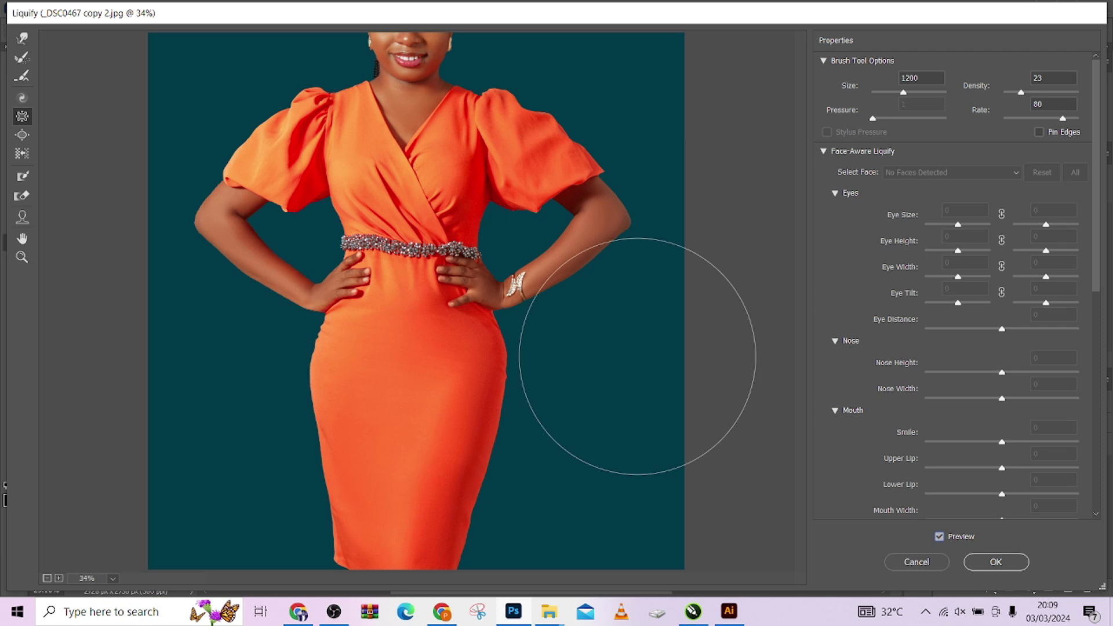
key("bracketleft")
key("bracketleft")
key("bracketleft")
key("bracketleft")
key("bracketleft")
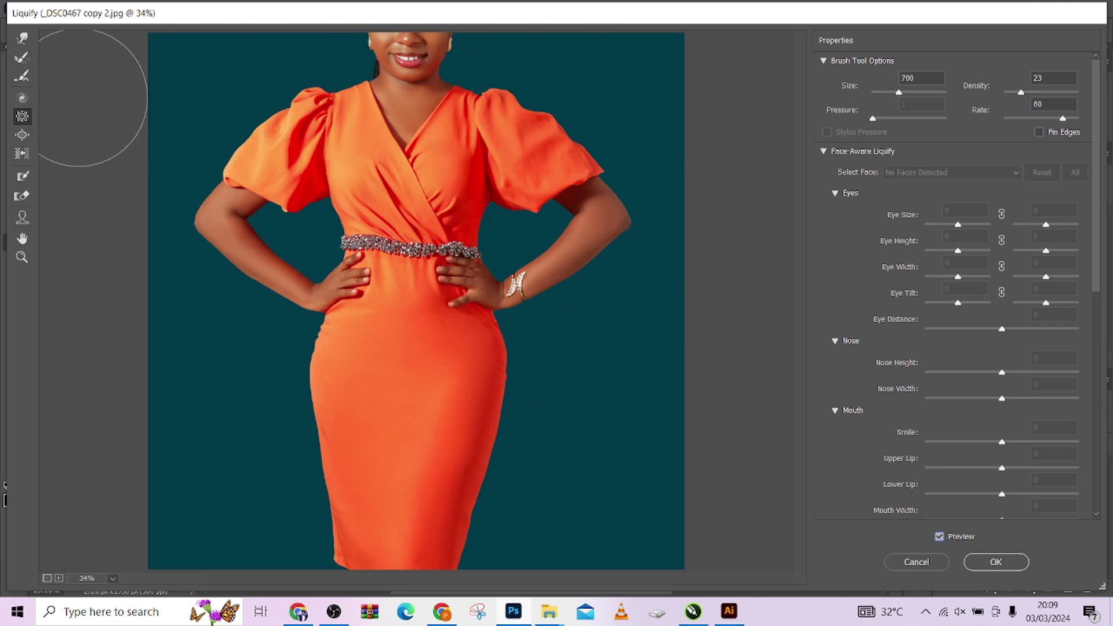
left_click(22, 38)
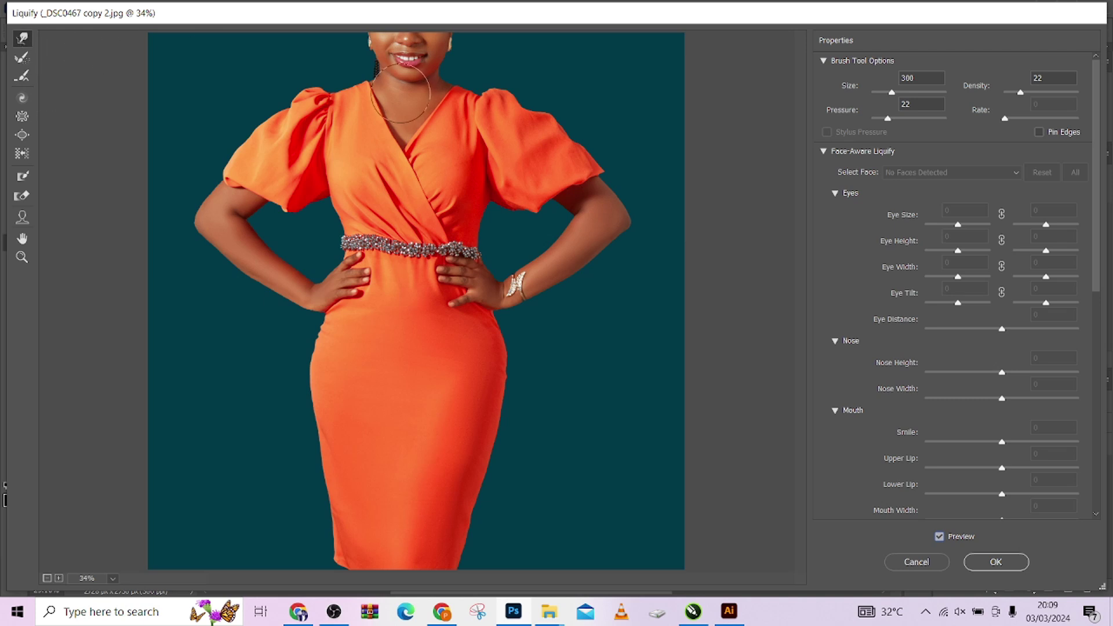
key("bracketright")
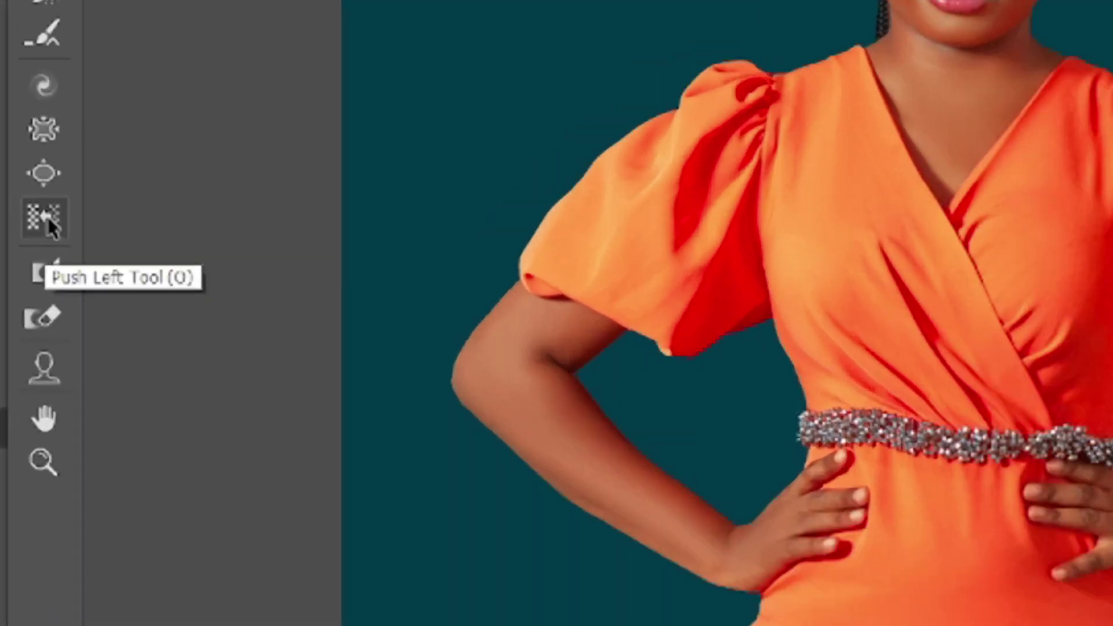
- Prepare the Push Left tool at size 175, density 17 and pressure 20 for work on the bodice and belt
left_click(47, 217)
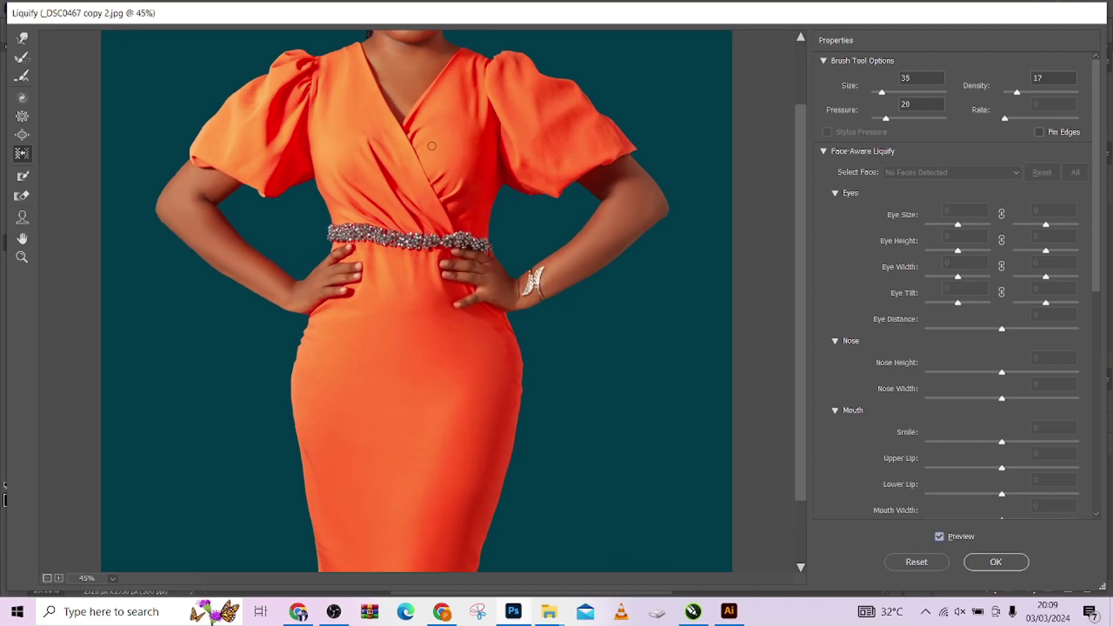
scroll(431, 146, "up", 1)
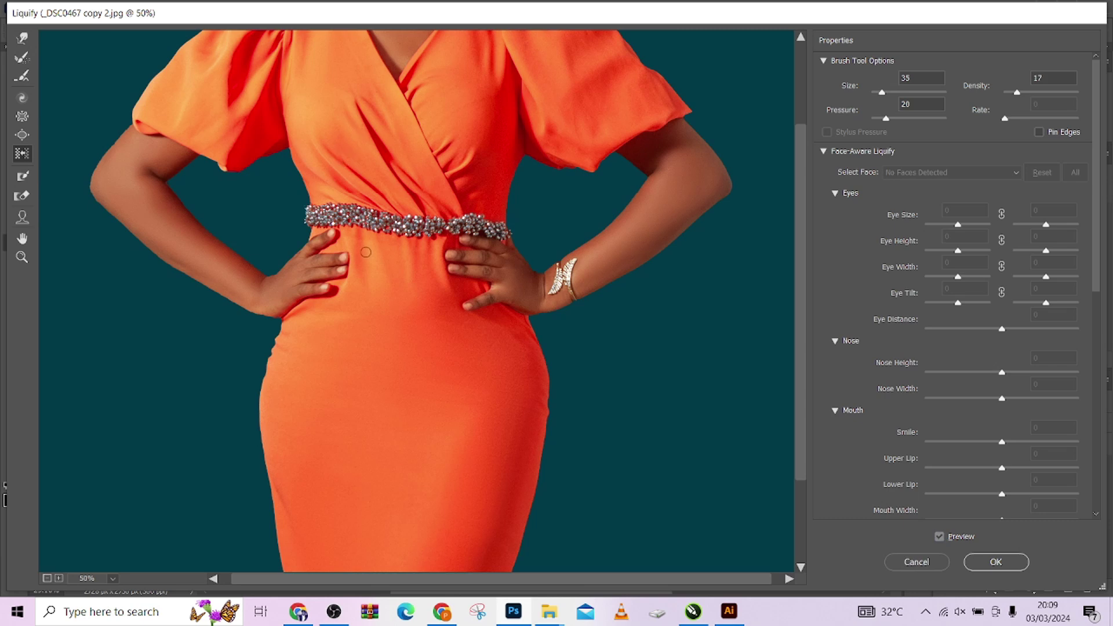
key("p")
key("p")
left_click_drag(375, 91, 383, 211)
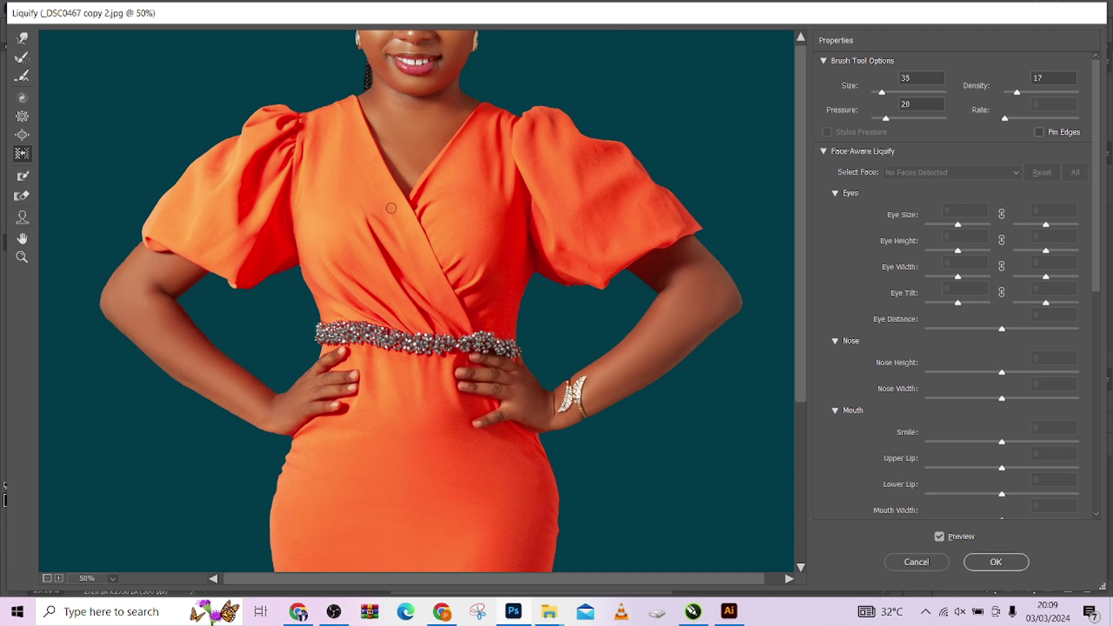
key("bracketright")
key("bracketright")
key("bracketright")
key("bracketright")
key("bracketright")
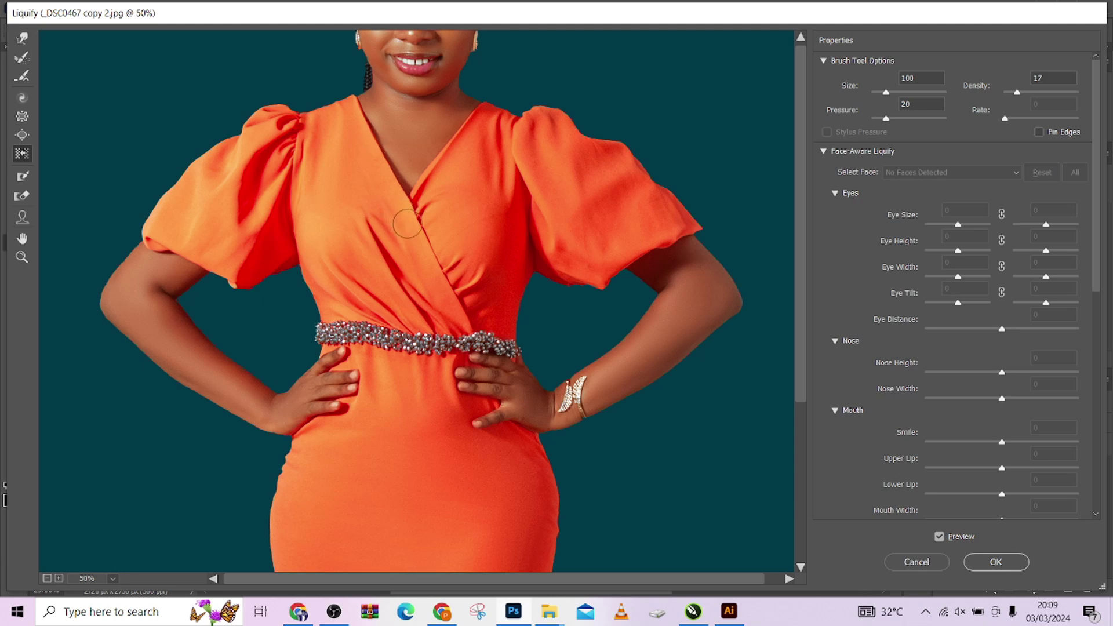
key("bracketright")
key("bracketright")
key("bracketright")
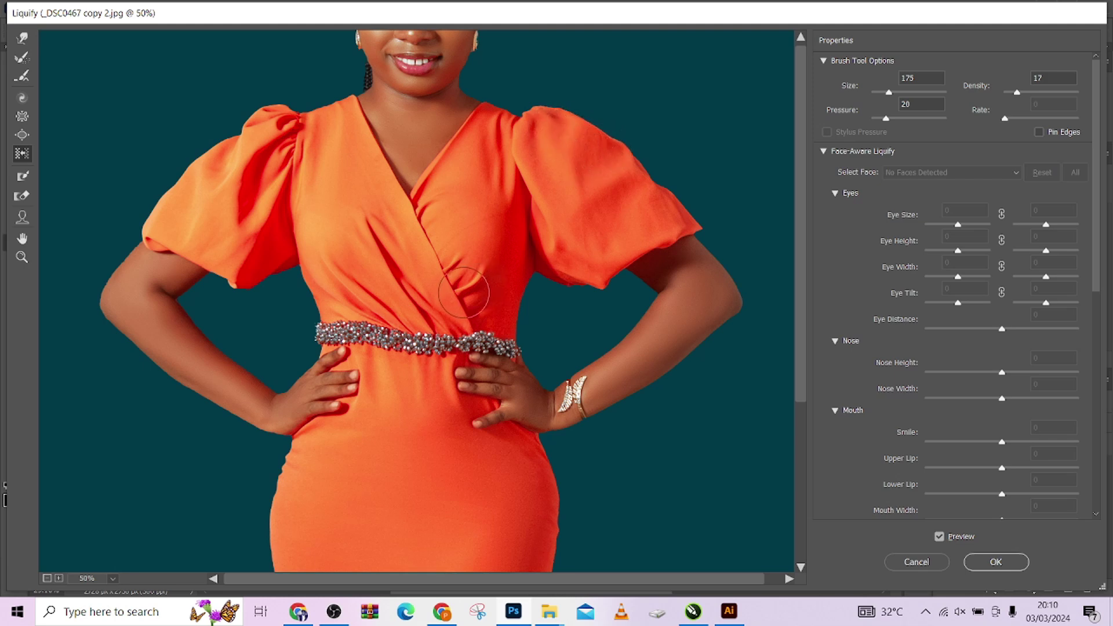
- Even out the upper edge of the beaded belt with the Push Left tool at size 80, density 17 and pressure 20
key("bracketleft")
key("bracketleft")
key("bracketleft")
key("bracketleft")
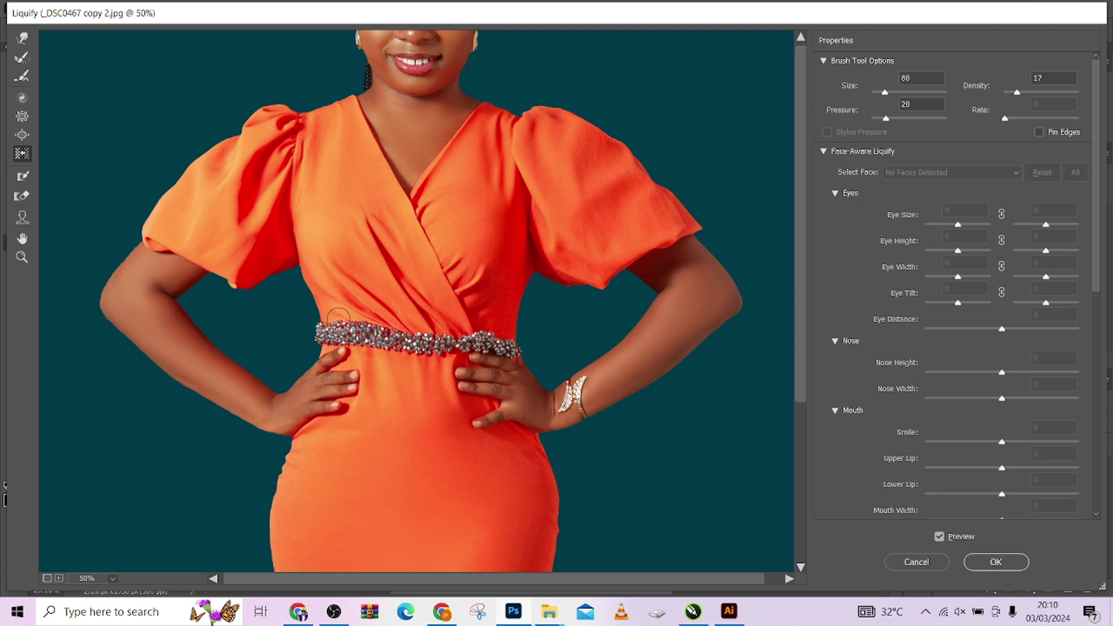
key("alt")
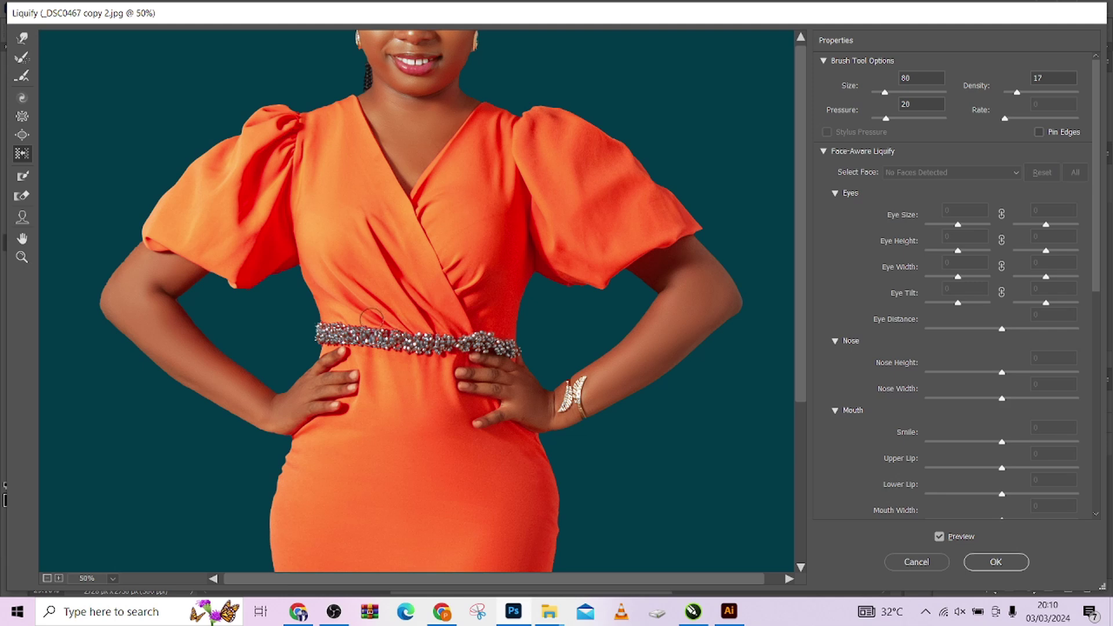
key("bracketright")
key("bracketright")
key("bracketright")
key("bracketright")
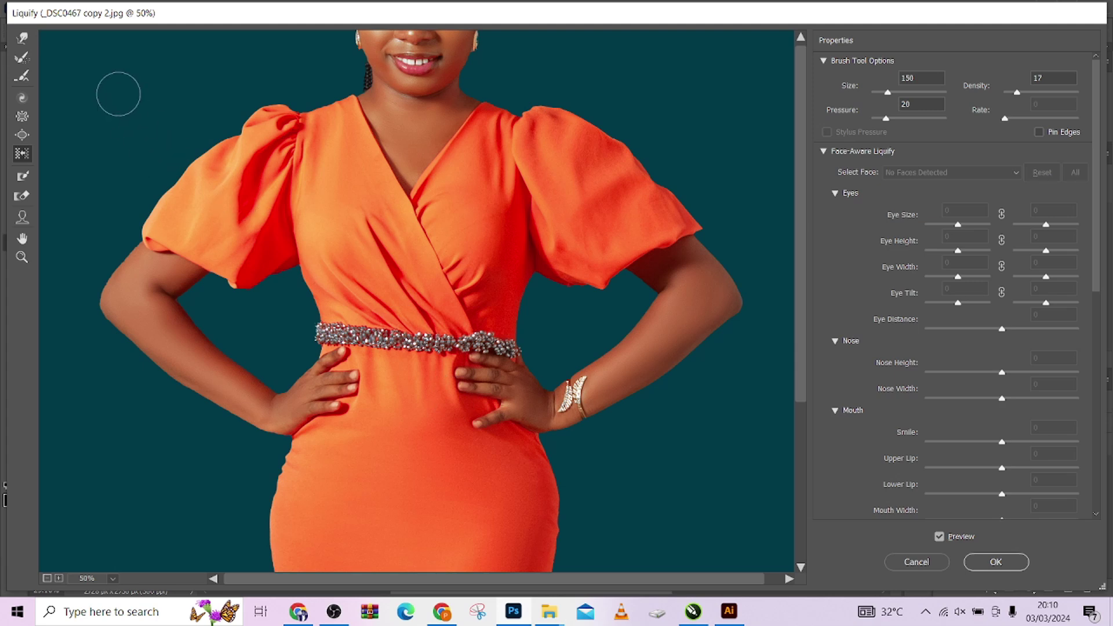
- Flatten the bump near the belt's end on the image's right side with the Forward Warp tool, reducing the brush to 70 at pressure 22
left_click(22, 37)
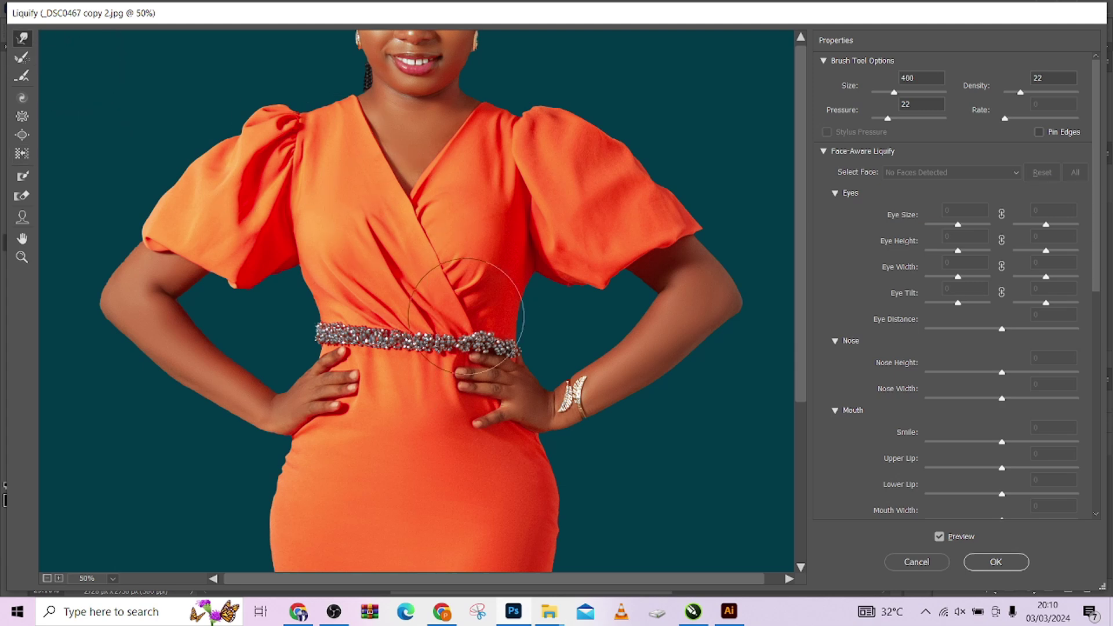
key("bracketleft")
key("bracketleft")
key("bracketleft")
key("bracketleft")
key("bracketleft")
key("bracketleft")
key("bracketleft")
key("bracketright")
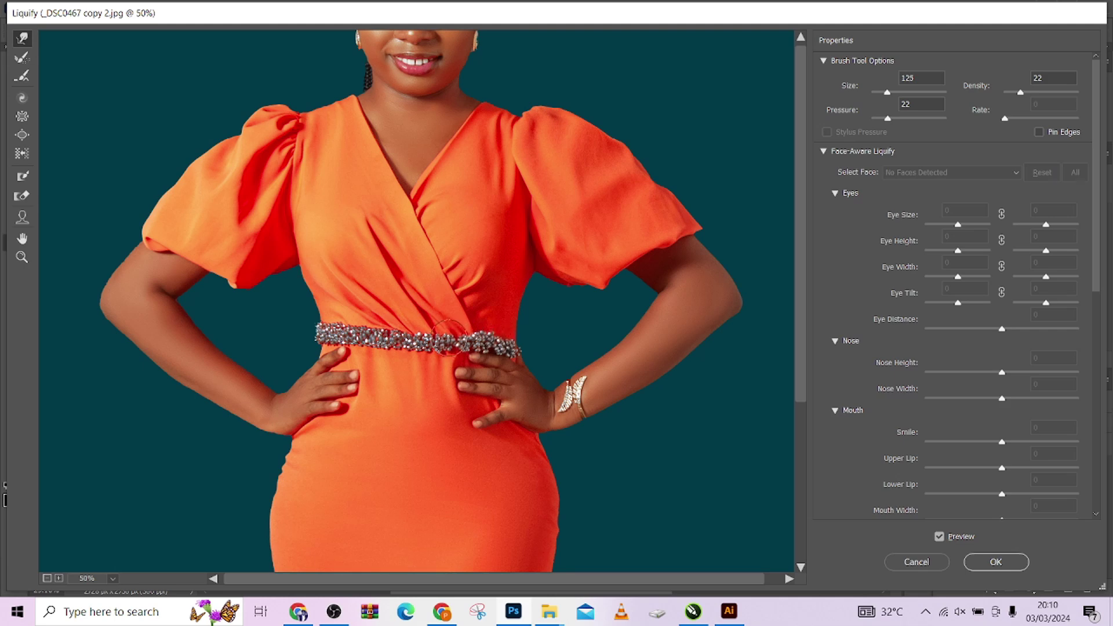
key("bracketleft")
key("bracketleft")
- Switch the preview off and on to compare the straightened belt with the original
left_click(951, 543)
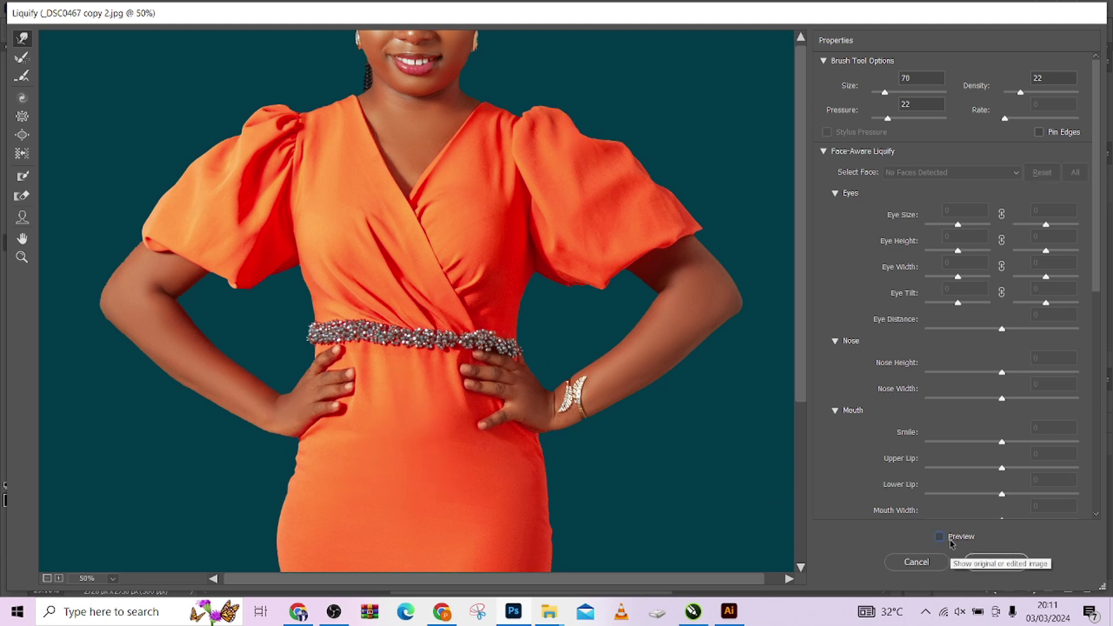
left_click(951, 543)
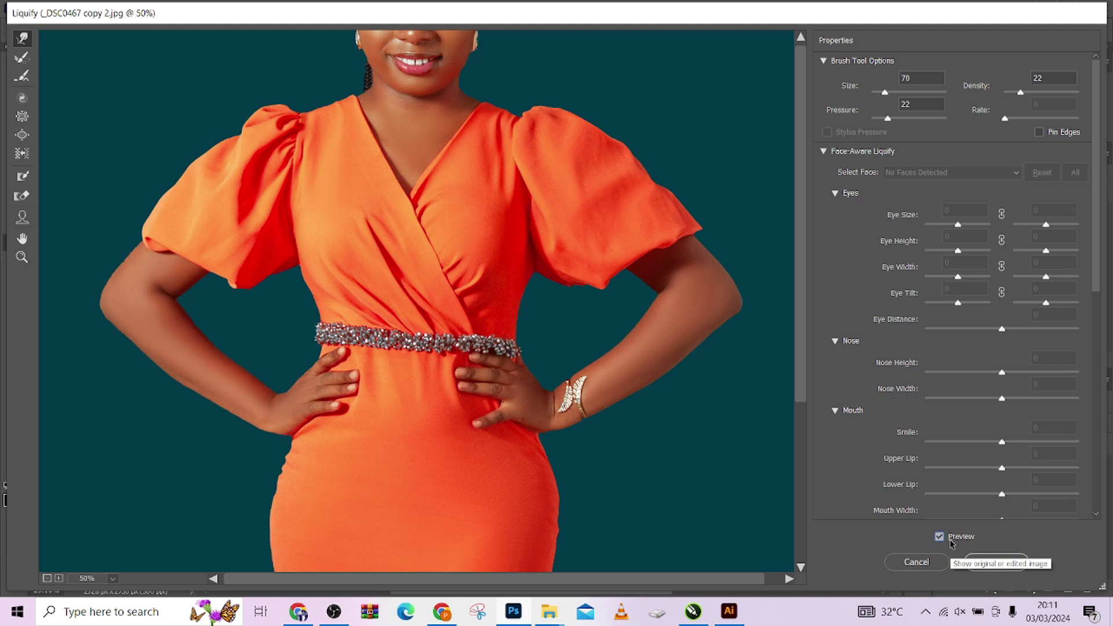
left_click(951, 542)
left_click(951, 542)
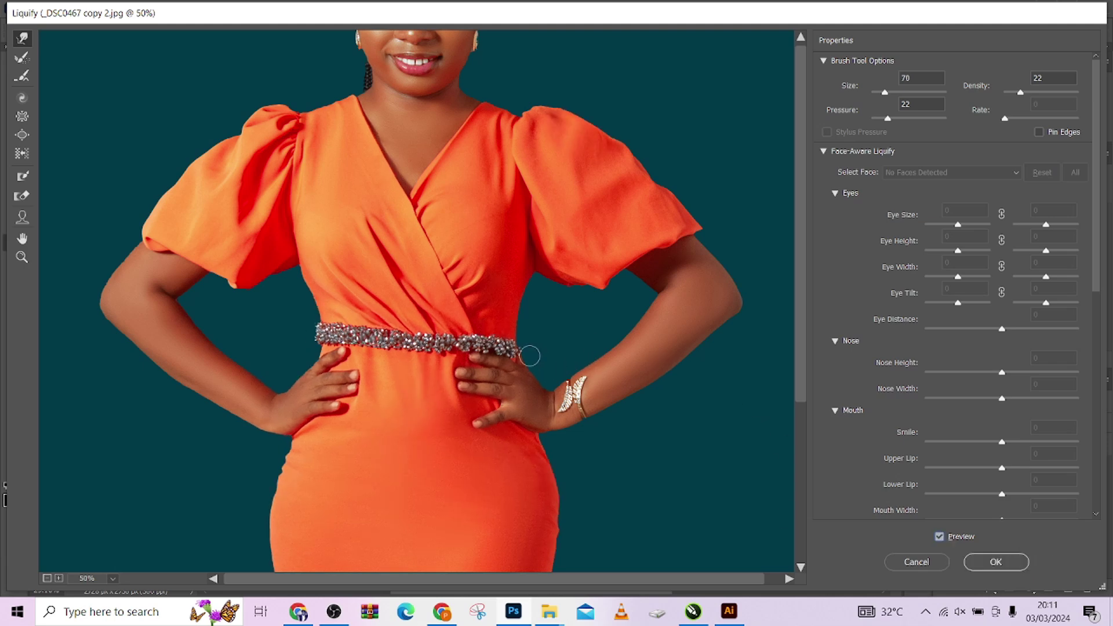
- Compare the whole reshaped figure with the original by switching the Liquify preview off and on repeatedly
scroll(529, 355, "down", 5)
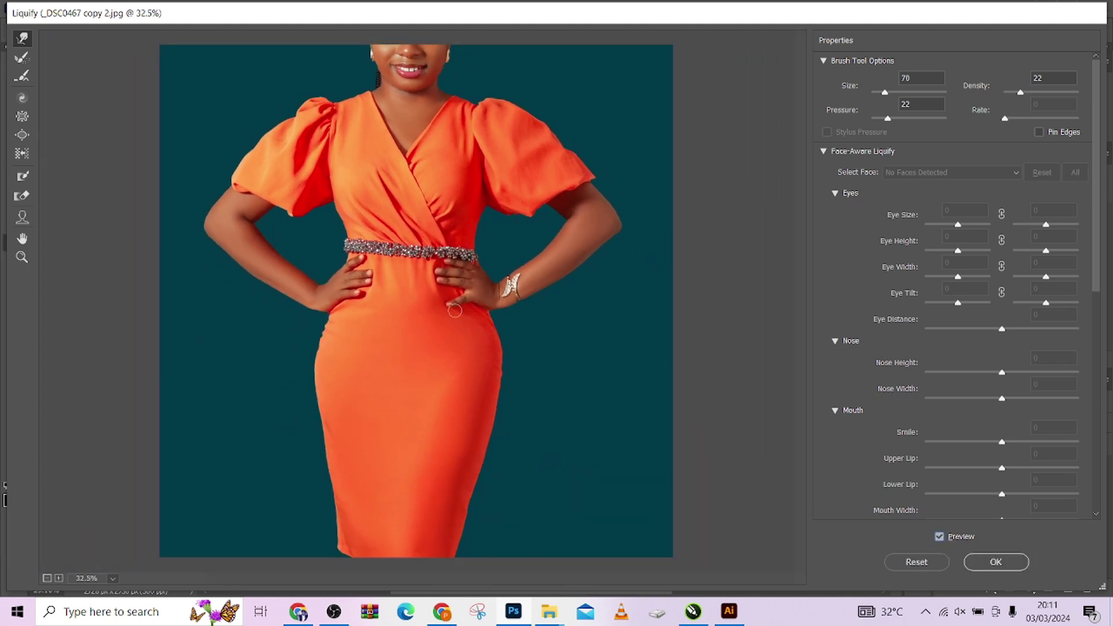
scroll(455, 311, "up", 1)
left_click(940, 537)
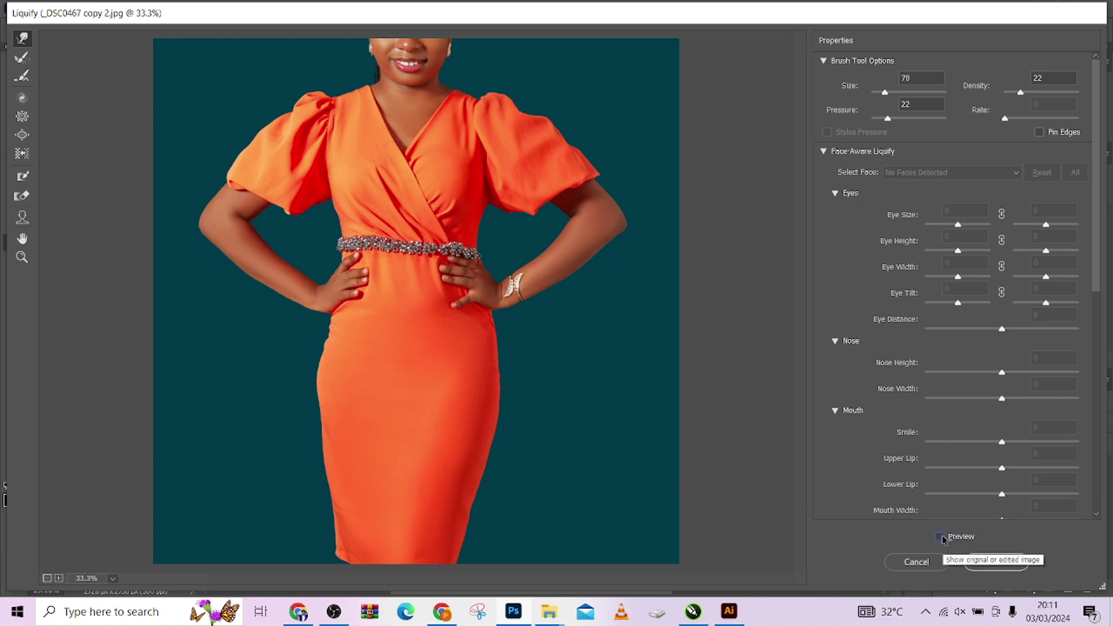
left_click(940, 537)
left_click(940, 537)
left_click(941, 537)
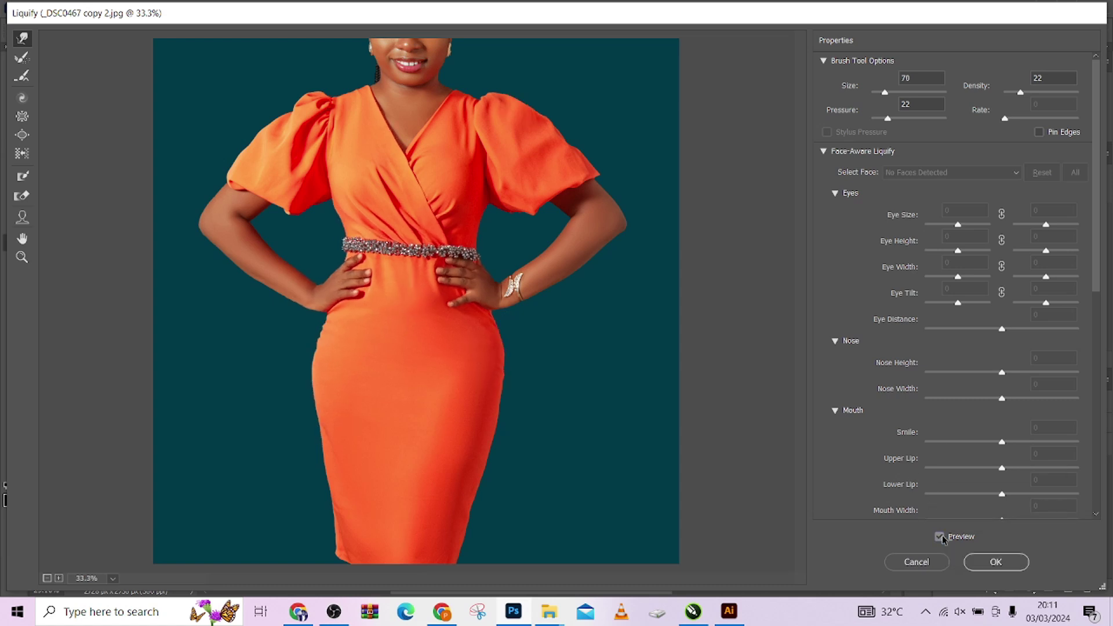
left_click(940, 537)
left_click(940, 537)
left_click(940, 537)
left_click(940, 538)
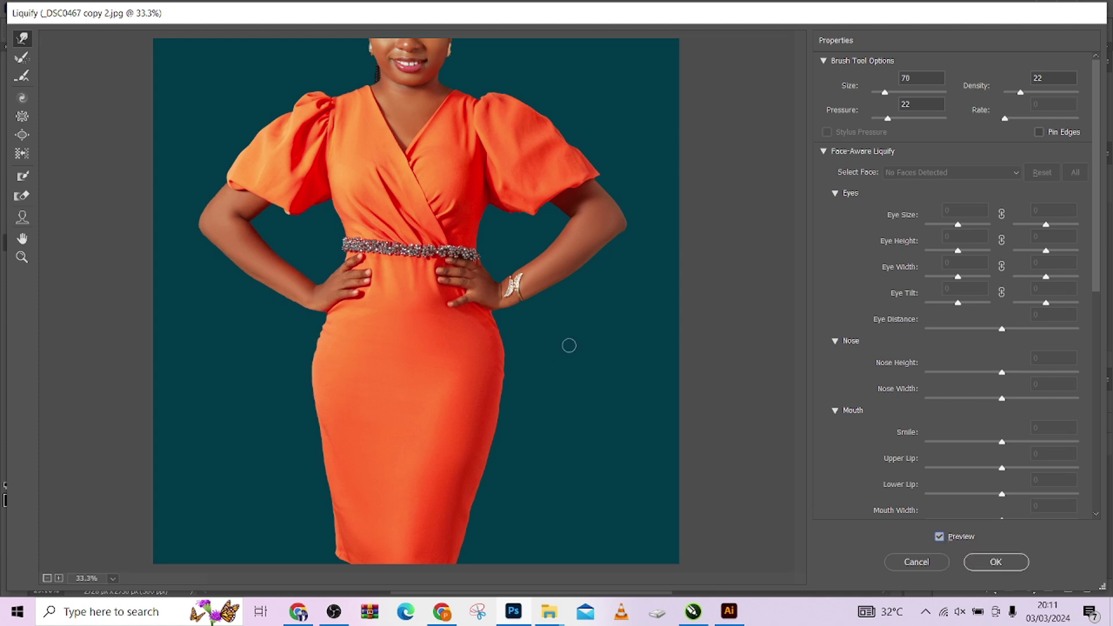
- Swell the bust on the image's right side with the Bloat tool at size 500, density 50 and rate 80
left_click(21, 135)
key("bracketright")
key("bracketright")
key("bracketright")
key("bracketright")
key("bracketright")
key("bracketright")
key("bracketright")
key("bracketright")
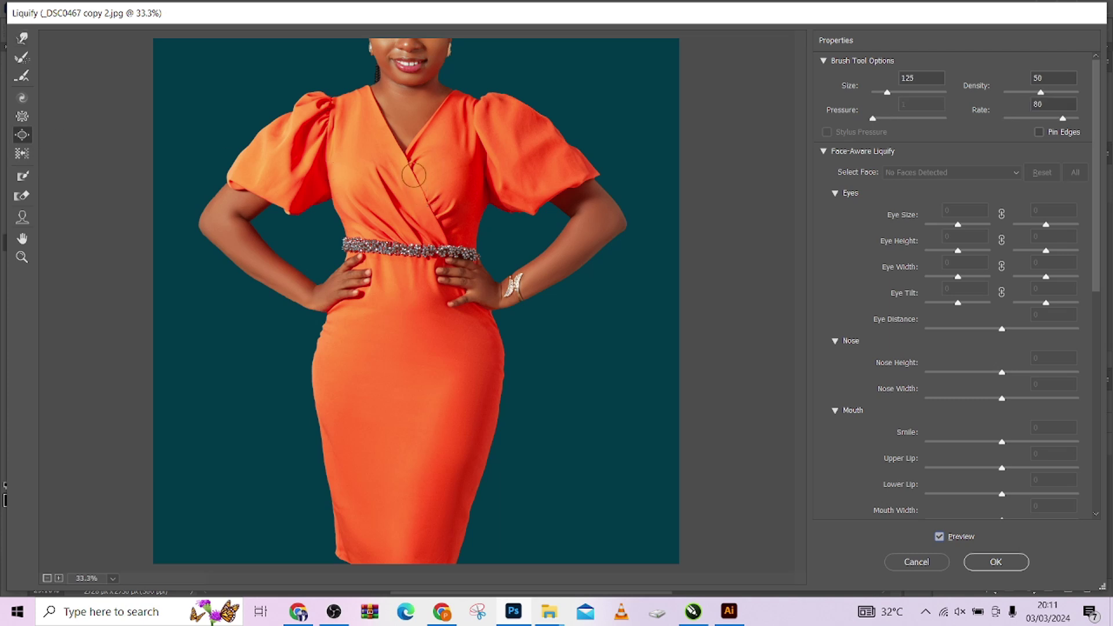
key("bracketleft")
key("bracketleft")
key("bracketright")
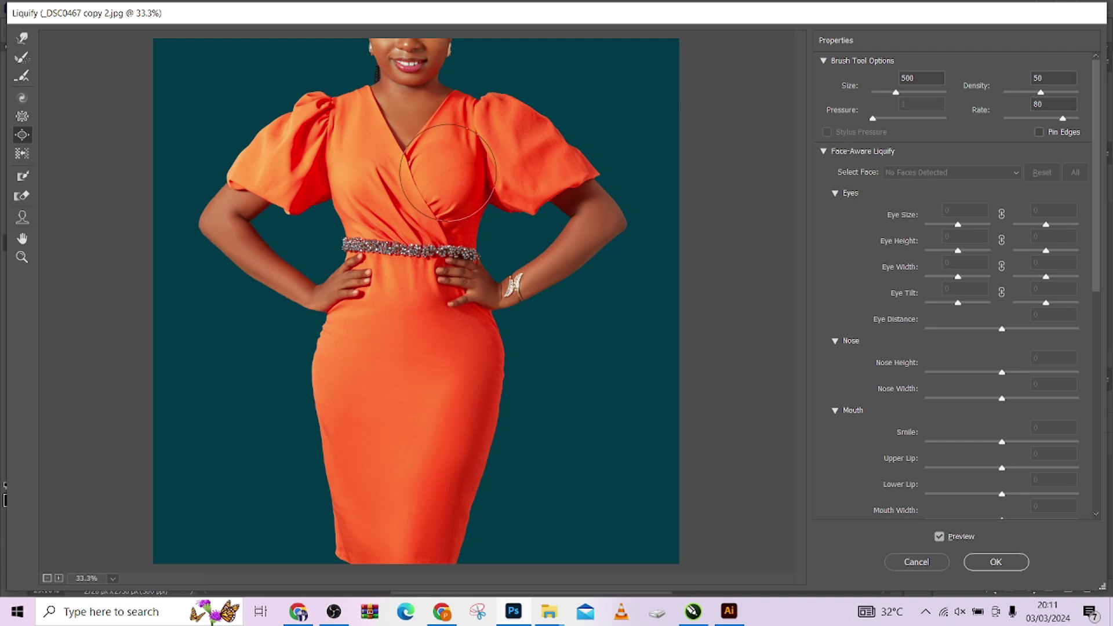
- Refine the fullness of the bust with the Bloat tool, varying the brush size between 400 and 500
key("bracketleft")
key("bracketleft")
key("bracketleft")
key("bracketleft")
key("bracketright")
key("bracketright")
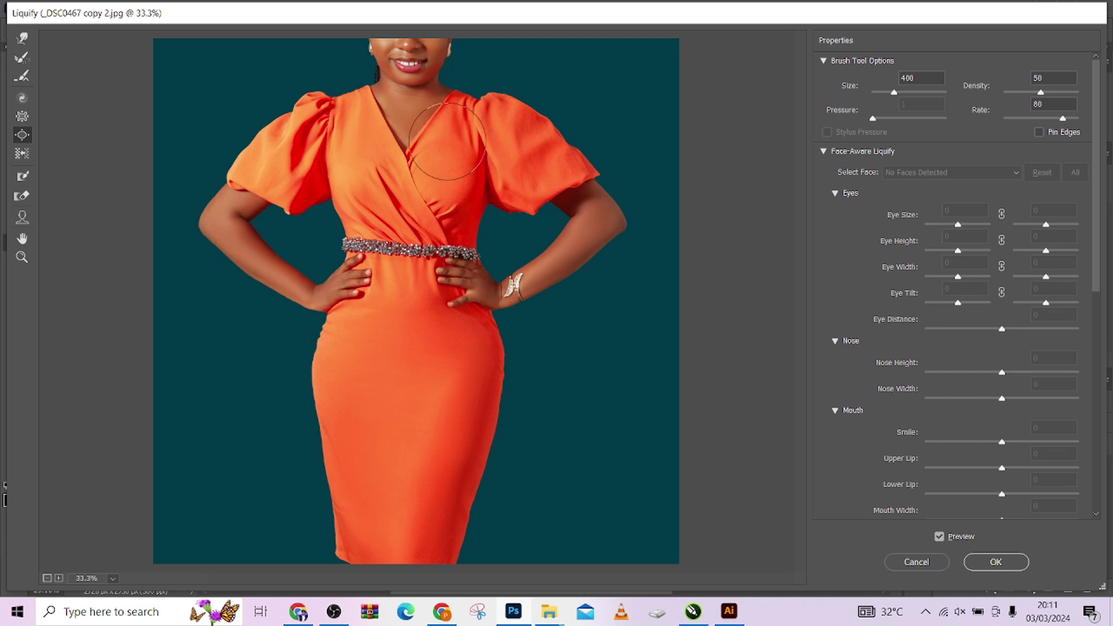
key("bracketleft")
key("bracketleft")
left_click_drag(441, 142, 455, 194)
key("bracketright")
key("bracketright")
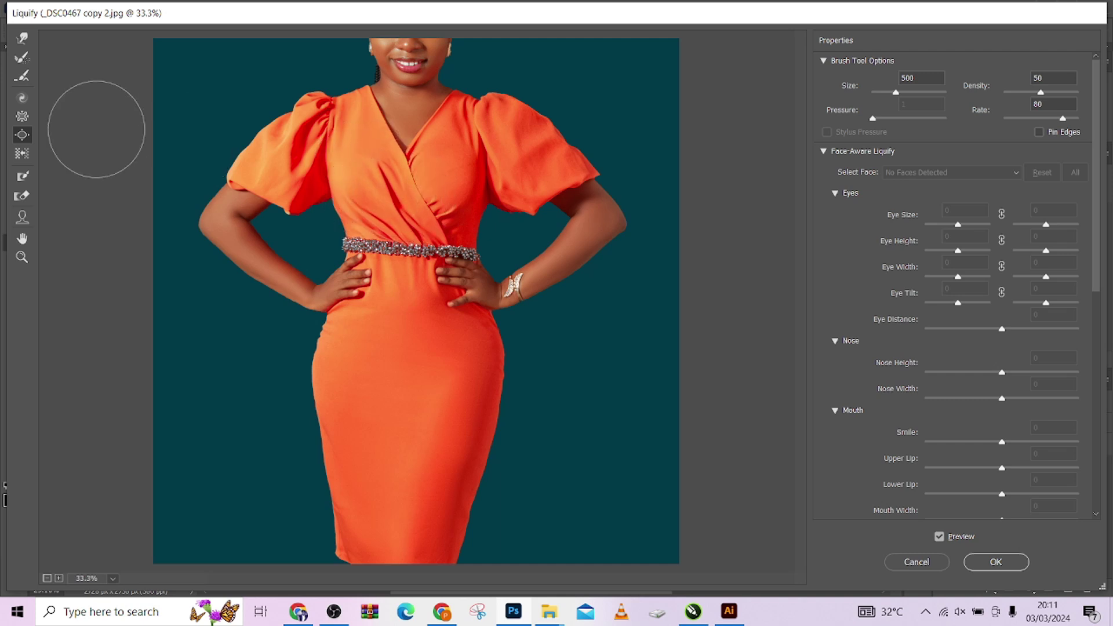
- Compare the bust, waist and hip changes with the original in the preview and apply the Liquify filter
left_click(23, 119)
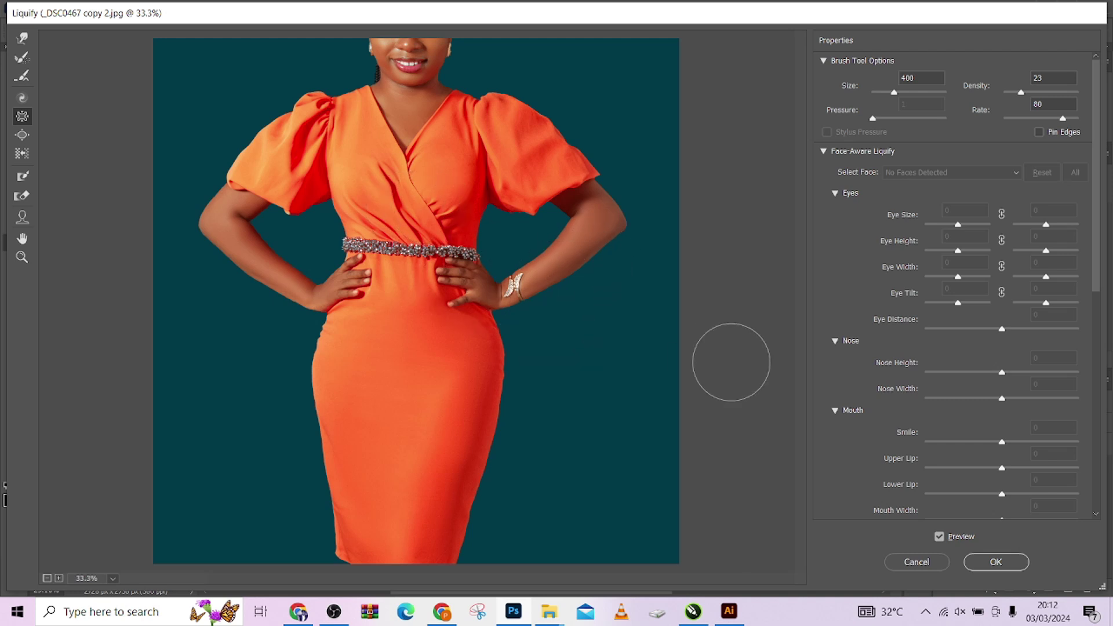
left_click(938, 537)
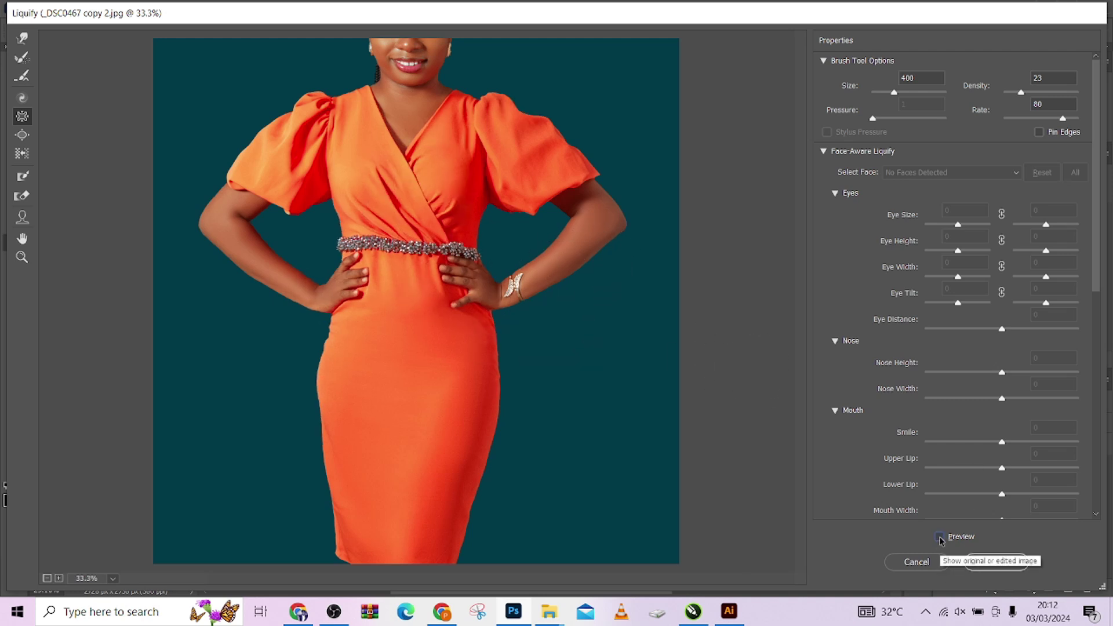
left_click(939, 537)
left_click(939, 536)
left_click(939, 537)
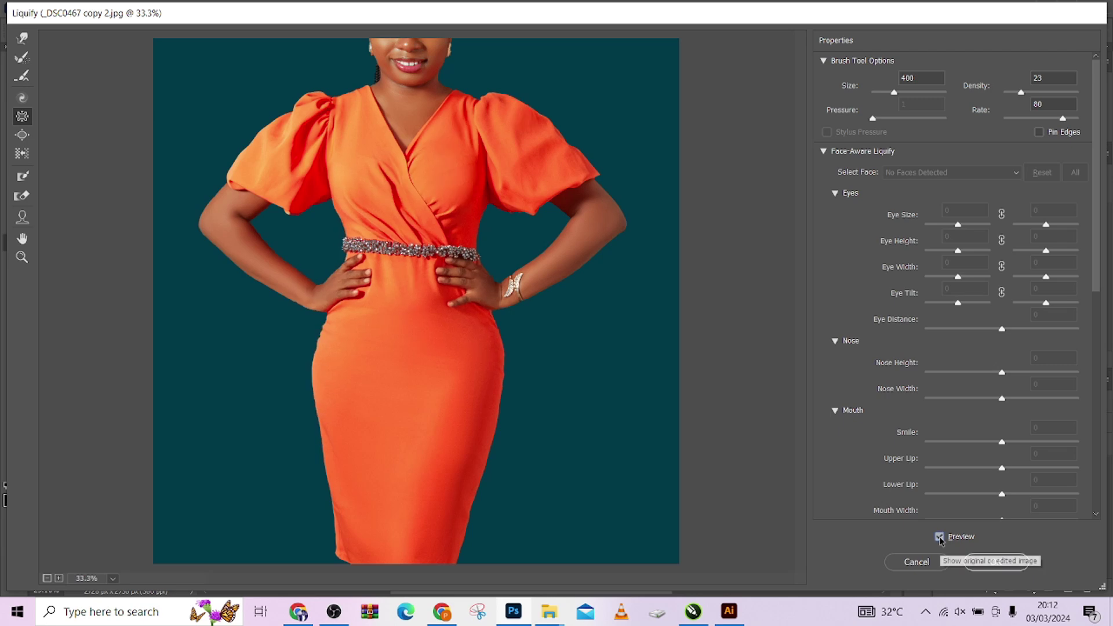
left_click(939, 537)
left_click(939, 537)
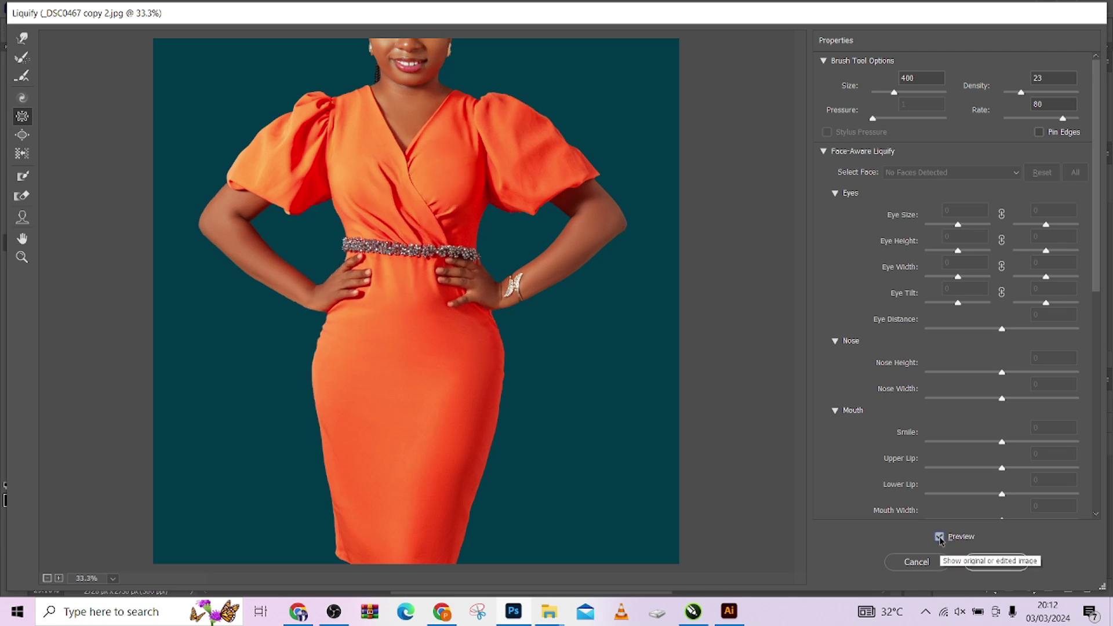
left_click(995, 562)
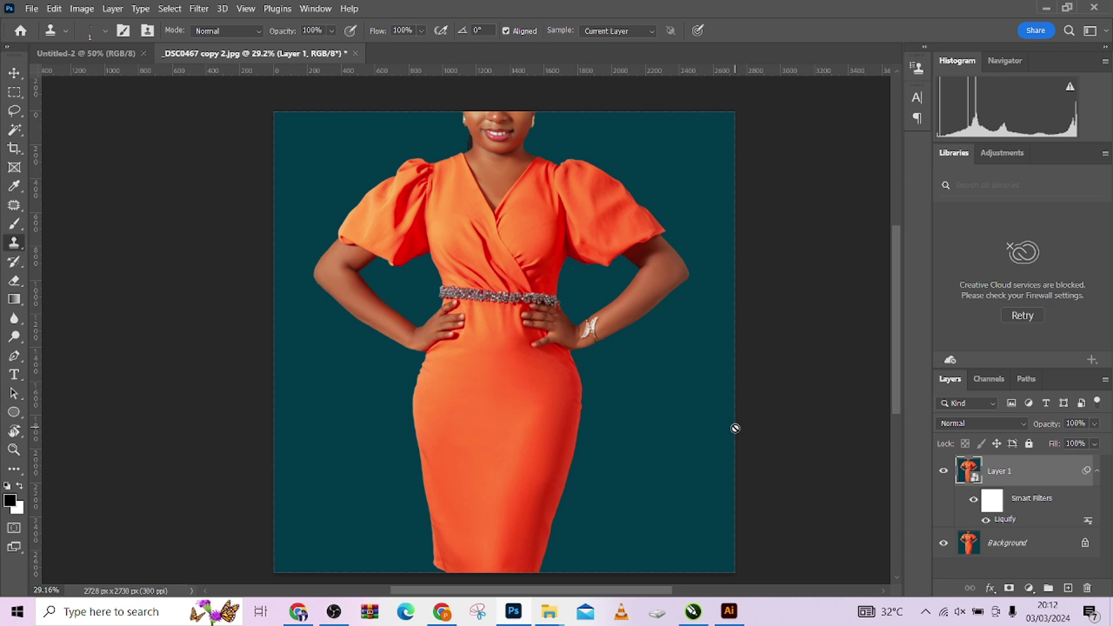
- Reopen the Liquify smart filter on Layer 1 and push the hip on the image's right side outward with the Push Left tool at size 250
double_click(1004, 521)
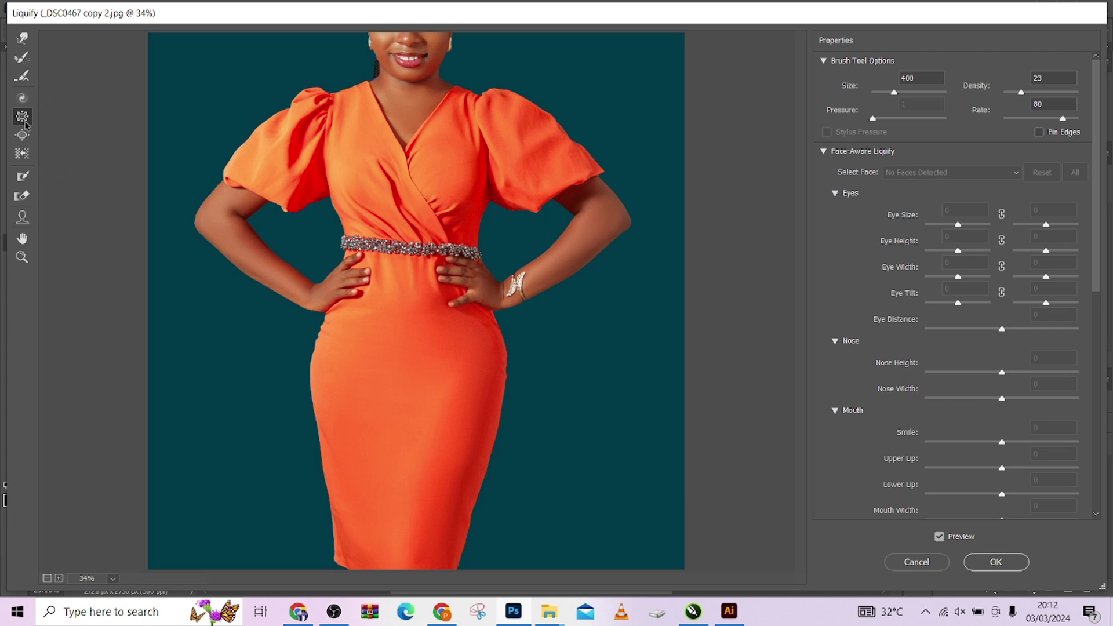
left_click(22, 154)
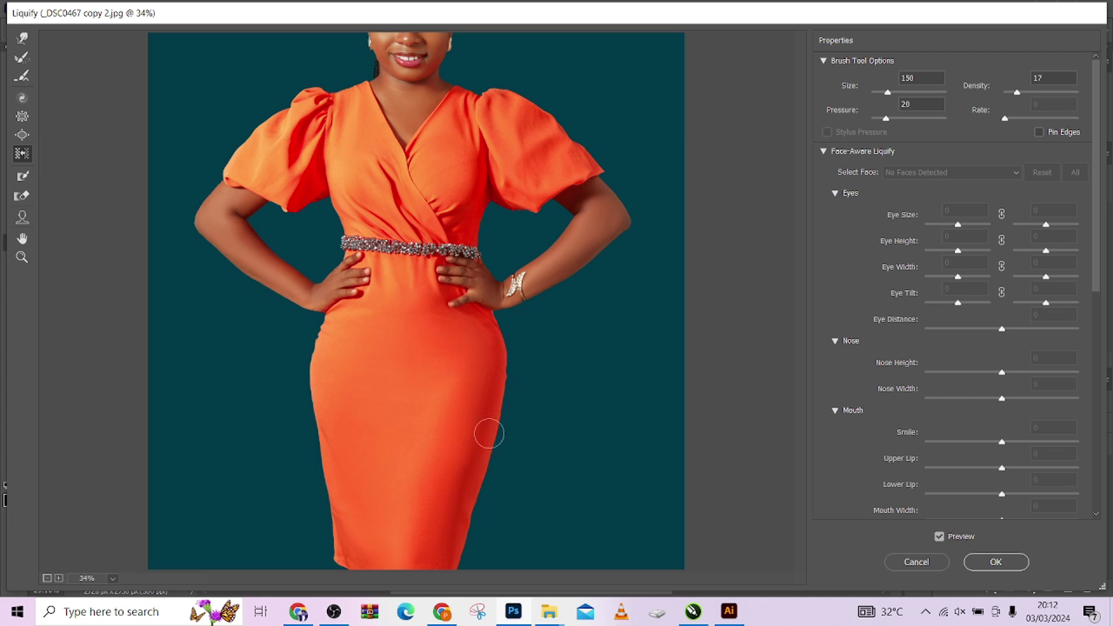
key("bracketright")
mouse_move(495, 357)
left_mouse_down()
mouse_move(504, 388)
mouse_move(493, 430)
left_mouse_up()
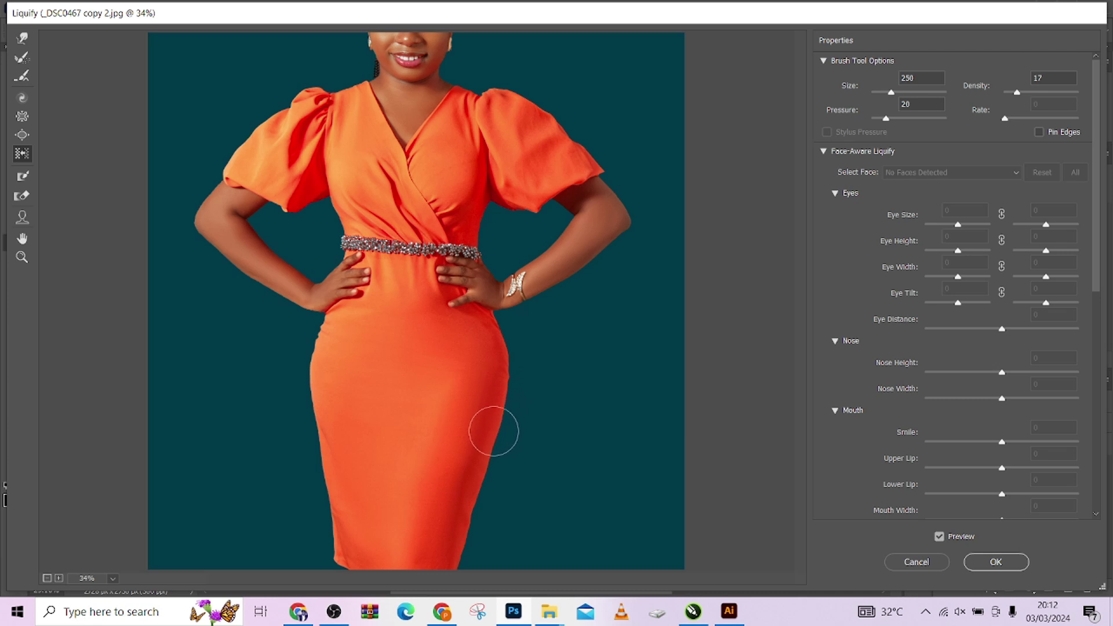
- Push both hip contours of the dress outward with the Push Left tool at size 300, density 17 and pressure 20
key("bracketright")
left_click_drag(493, 333, 494, 428)
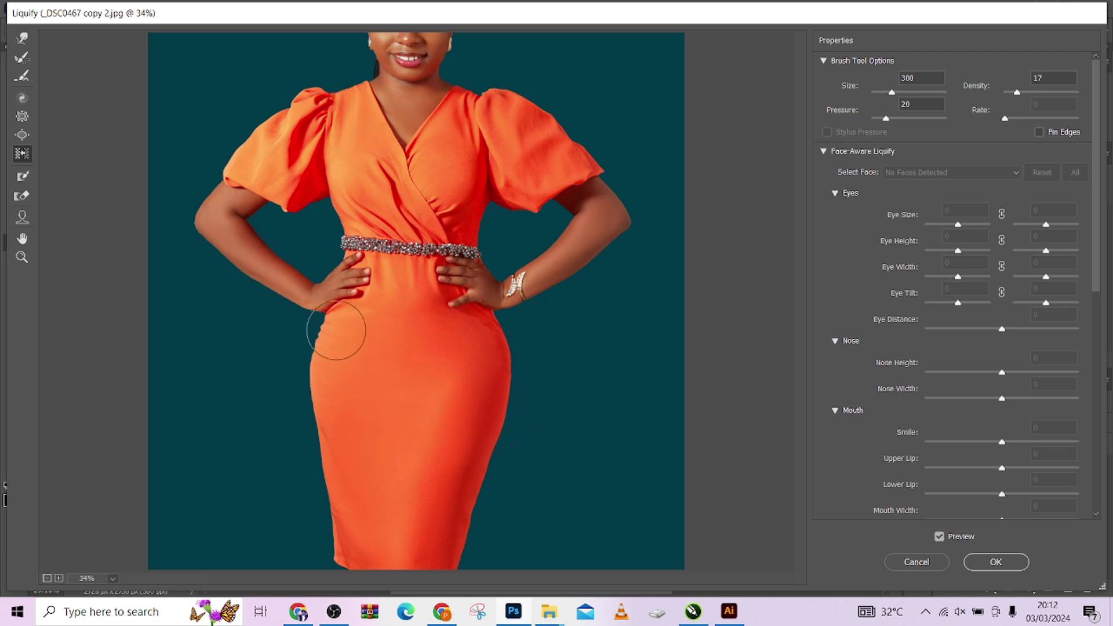
mouse_move(336, 330)
left_mouse_down()
mouse_move(341, 316)
mouse_move(327, 345)
left_mouse_up()
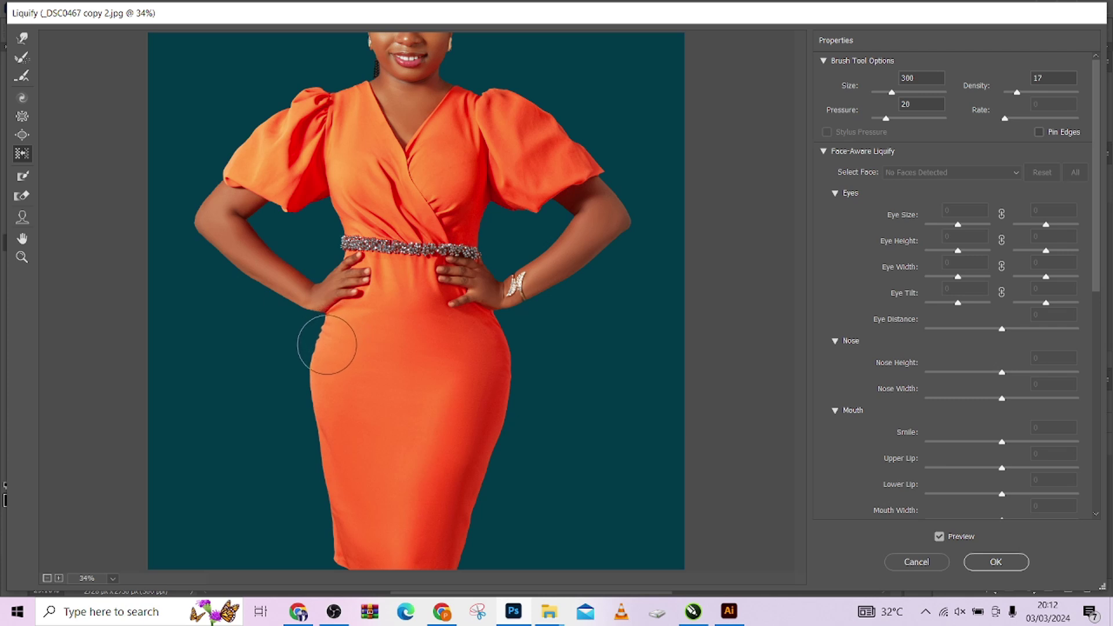
key("ctrl+space")
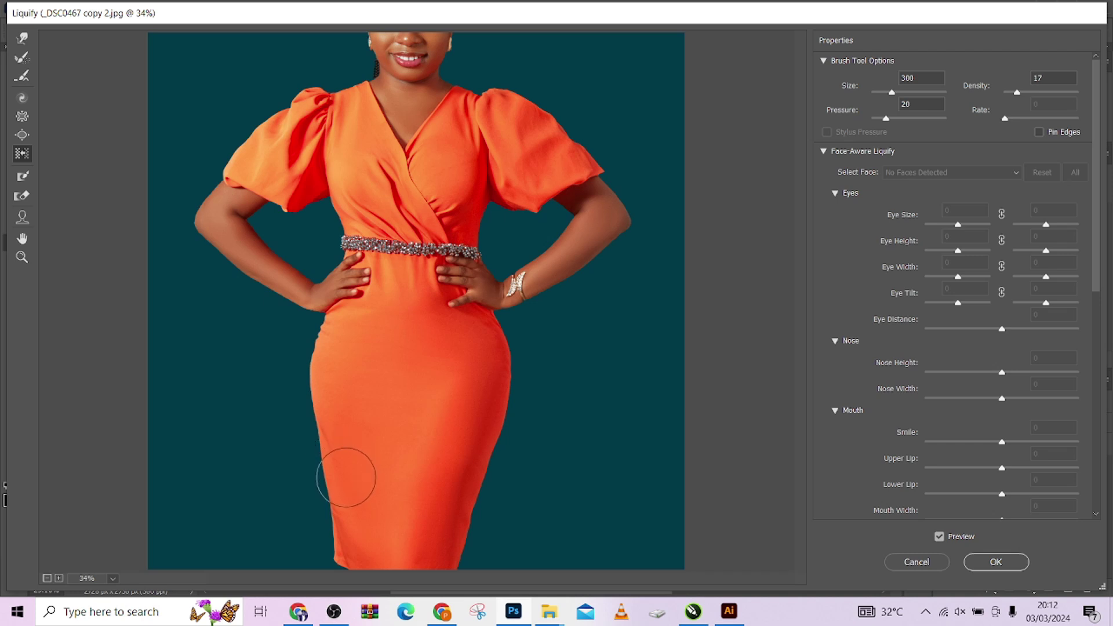
mouse_move(346, 477)
left_mouse_down()
mouse_move(323, 429)
mouse_move(329, 355)
left_mouse_up()
mouse_move(331, 450)
left_mouse_down()
mouse_move(312, 374)
mouse_move(326, 340)
mouse_move(327, 434)
mouse_move(316, 368)
mouse_move(329, 314)
mouse_move(352, 507)
mouse_move(328, 469)
mouse_move(343, 518)
mouse_move(312, 418)
mouse_move(311, 431)
mouse_move(372, 563)
mouse_move(294, 404)
mouse_move(316, 437)
mouse_move(312, 413)
mouse_move(328, 479)
left_mouse_up()
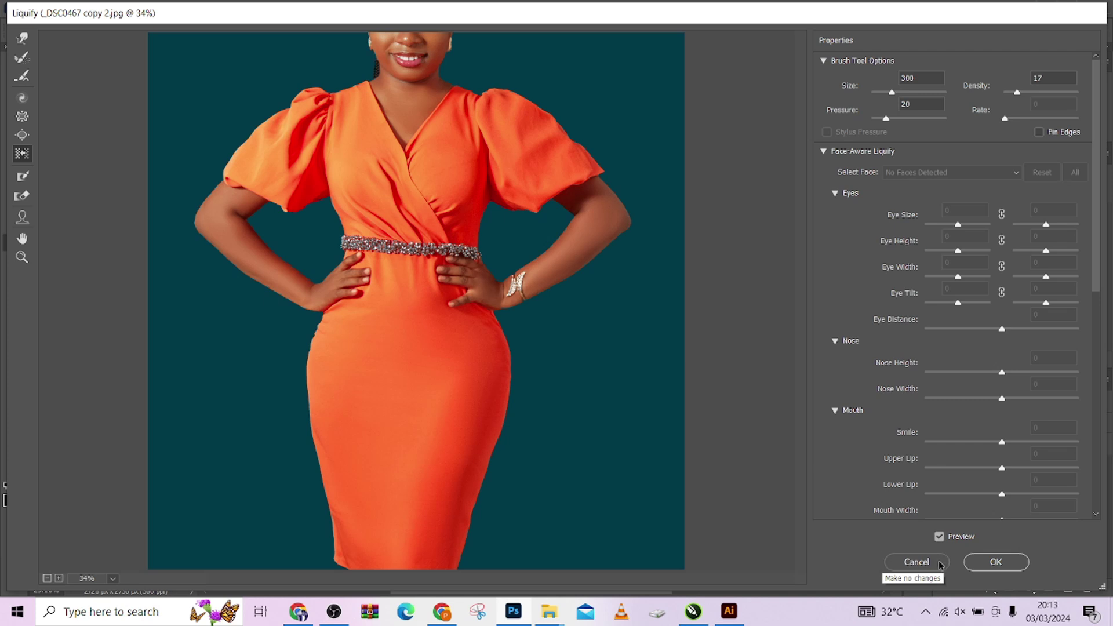
- Set the Forward Warp tool's brush size to 250 and apply the Liquify filter
left_click(21, 41)
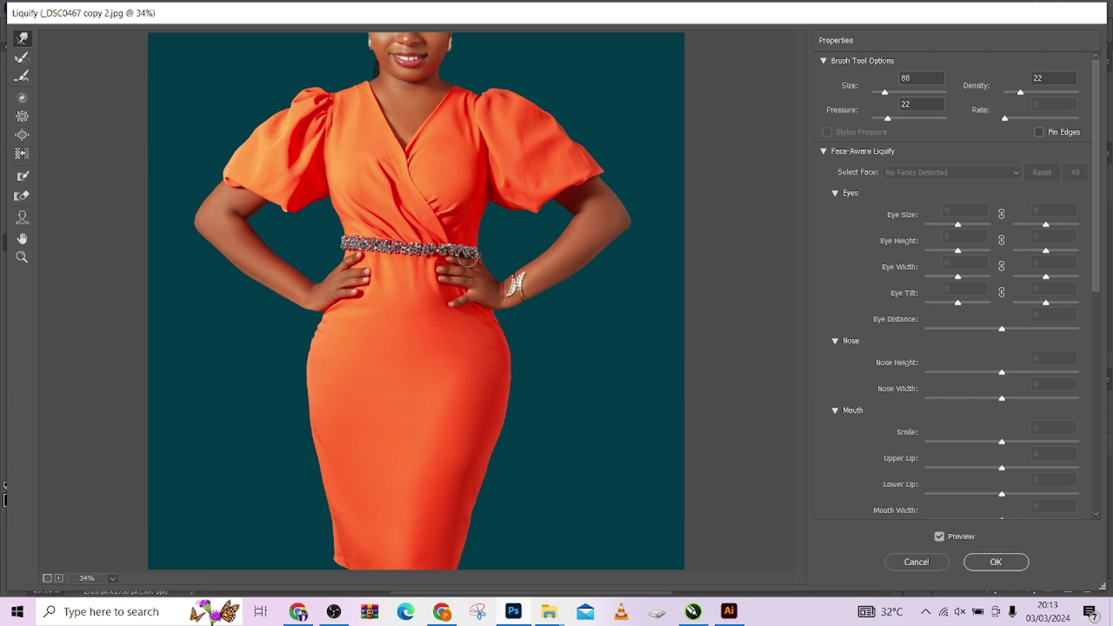
key("bracketright")
key("bracketright")
key("bracketright")
key("bracketright")
key("bracketright")
key("bracketright")
key("bracketright")
key("bracketright")
key("bracketleft")
left_click(996, 561)
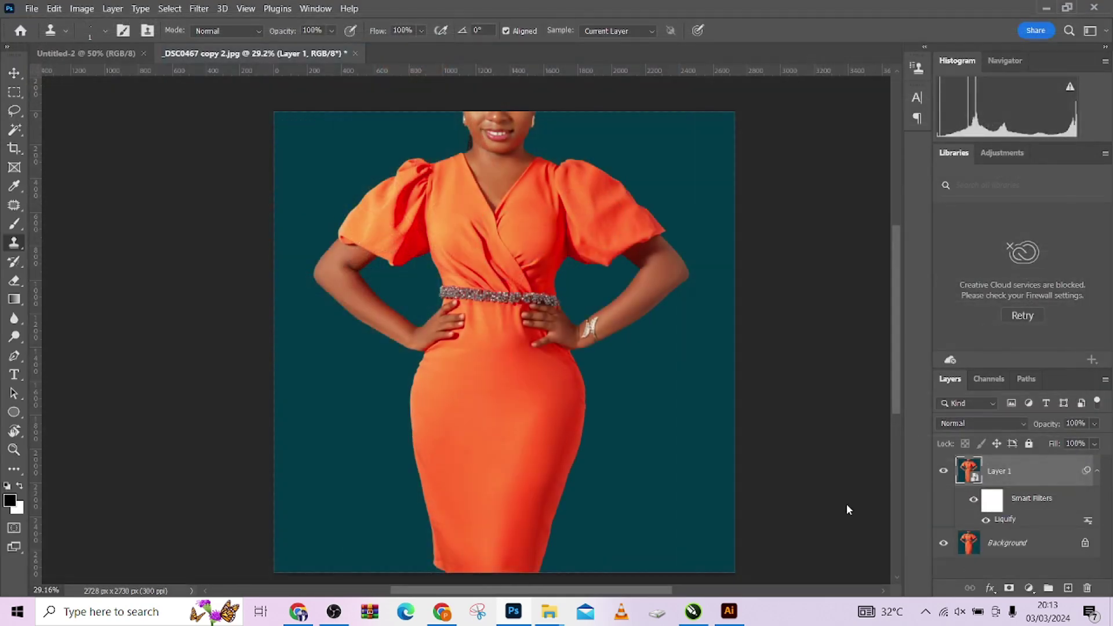
- Compare the reshaped figure with the original by toggling Layer 1's visibility
left_click(944, 474)
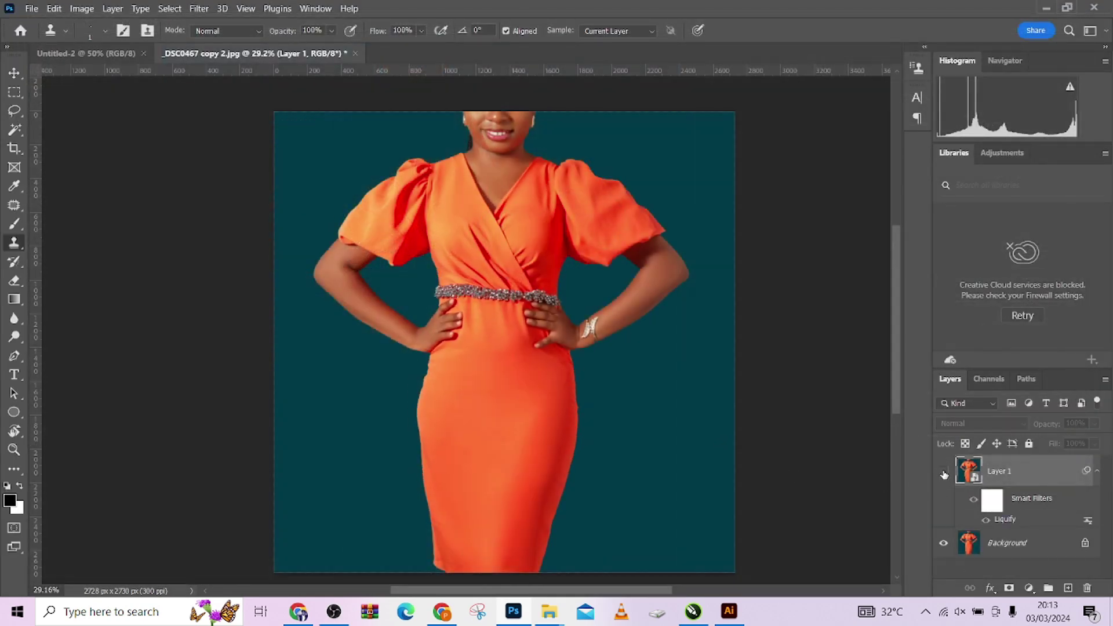
left_click(943, 473)
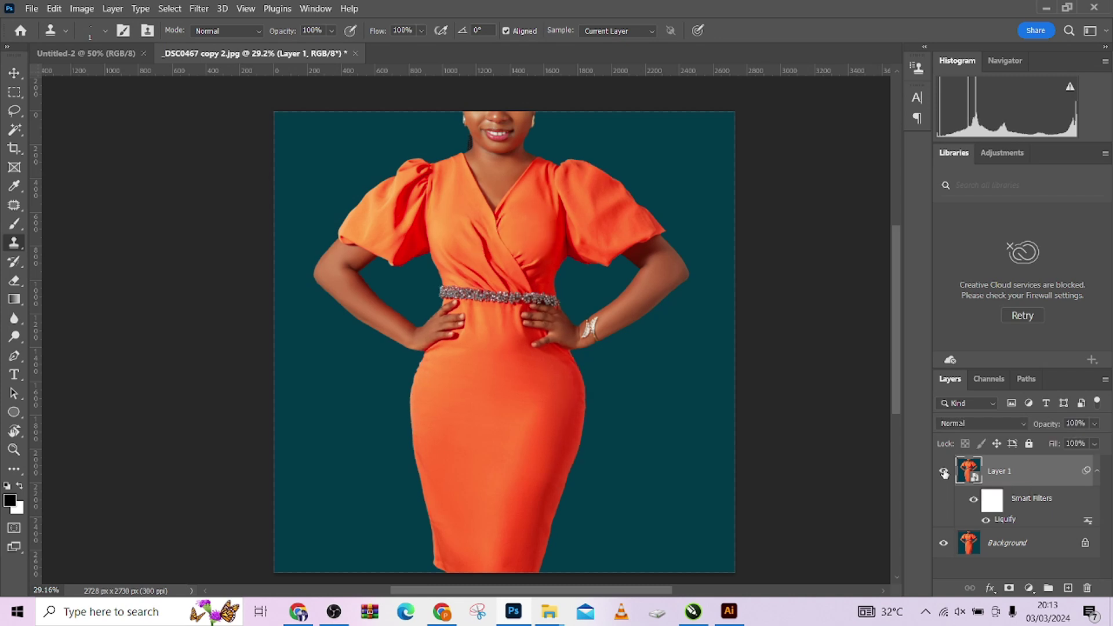
left_click(943, 474)
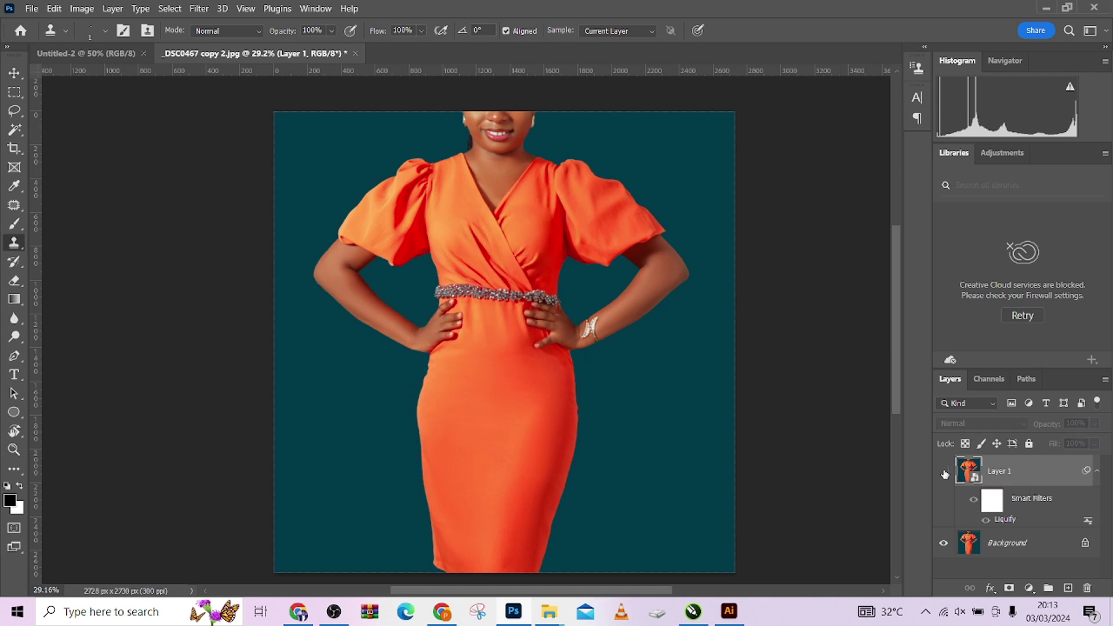
left_click(944, 474)
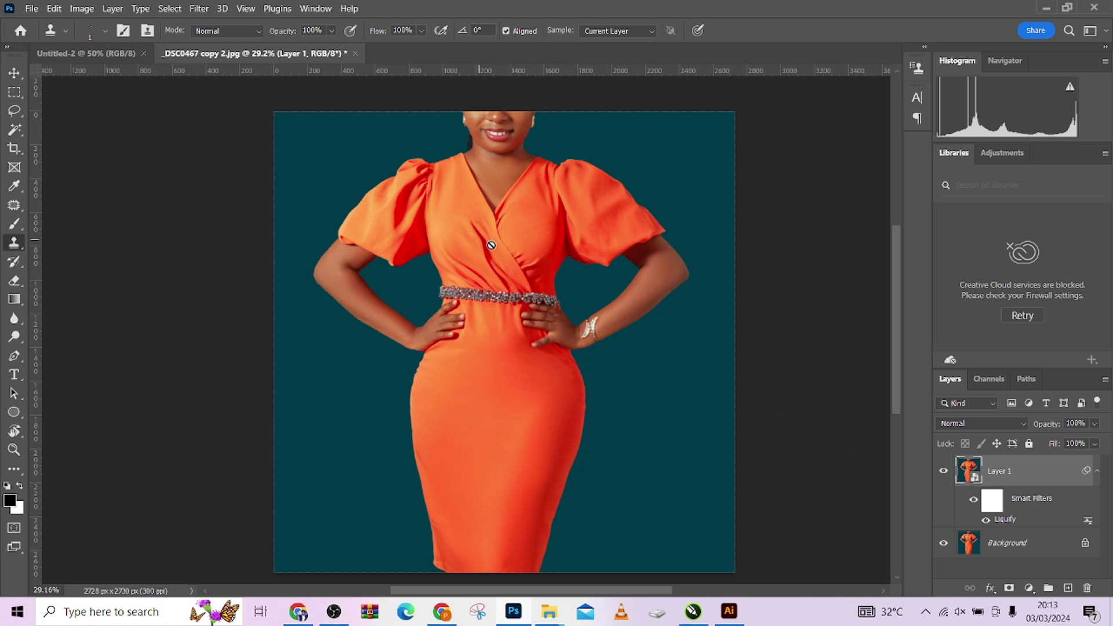
- Add a layer mask to Layer 1, dab black on it with the size 80 brush at 27% flow, and reselect the layer's image
left_click(1009, 588)
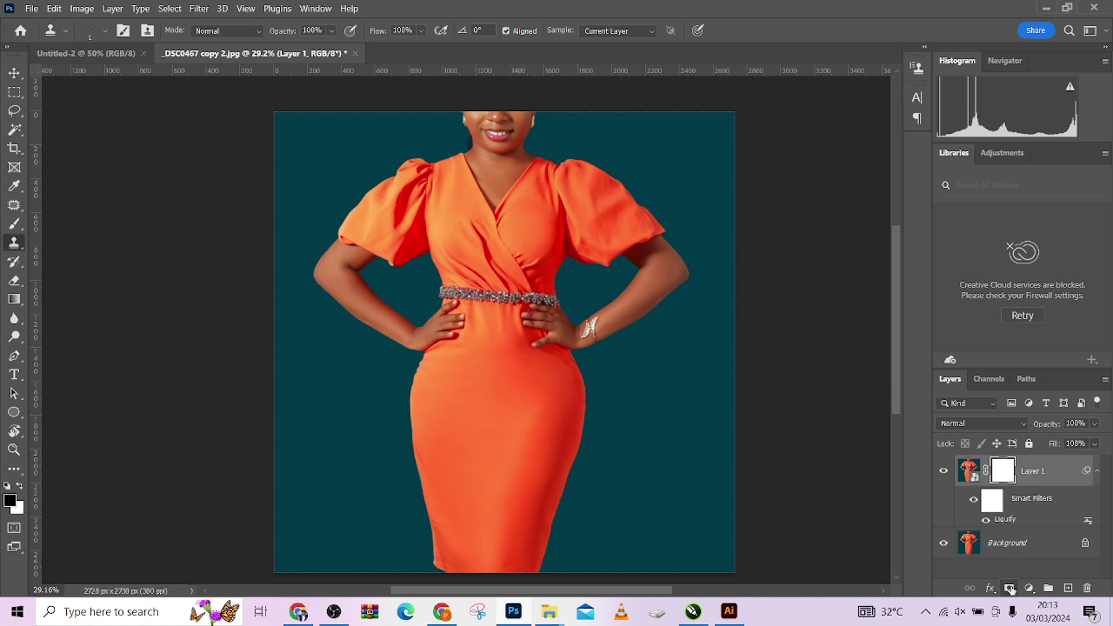
key("b")
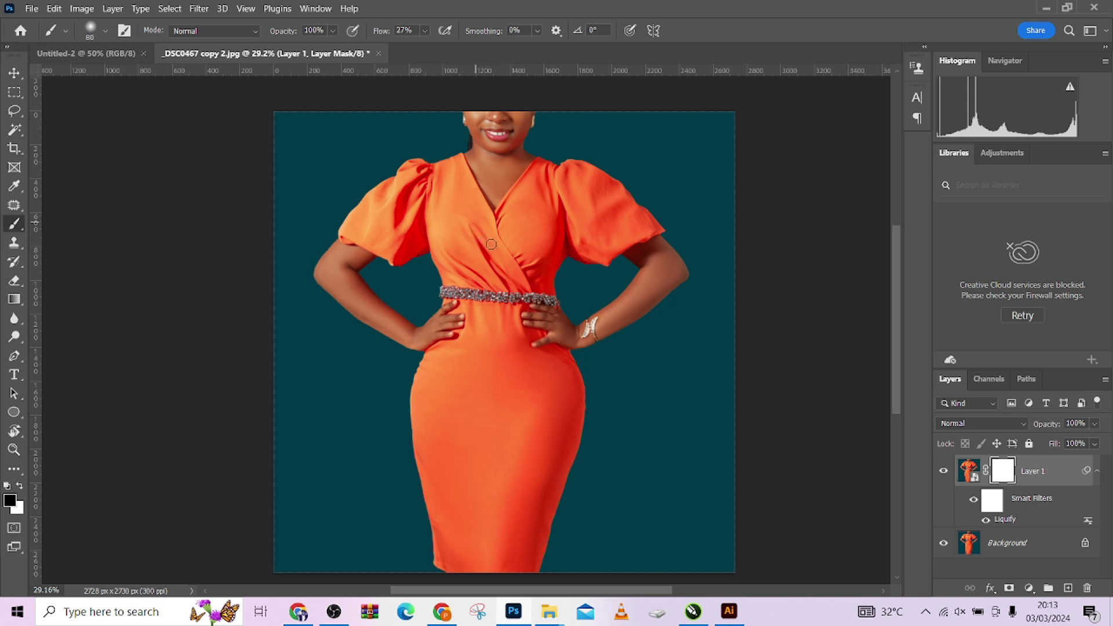
left_click(943, 472)
left_click(943, 472)
left_click(968, 471)
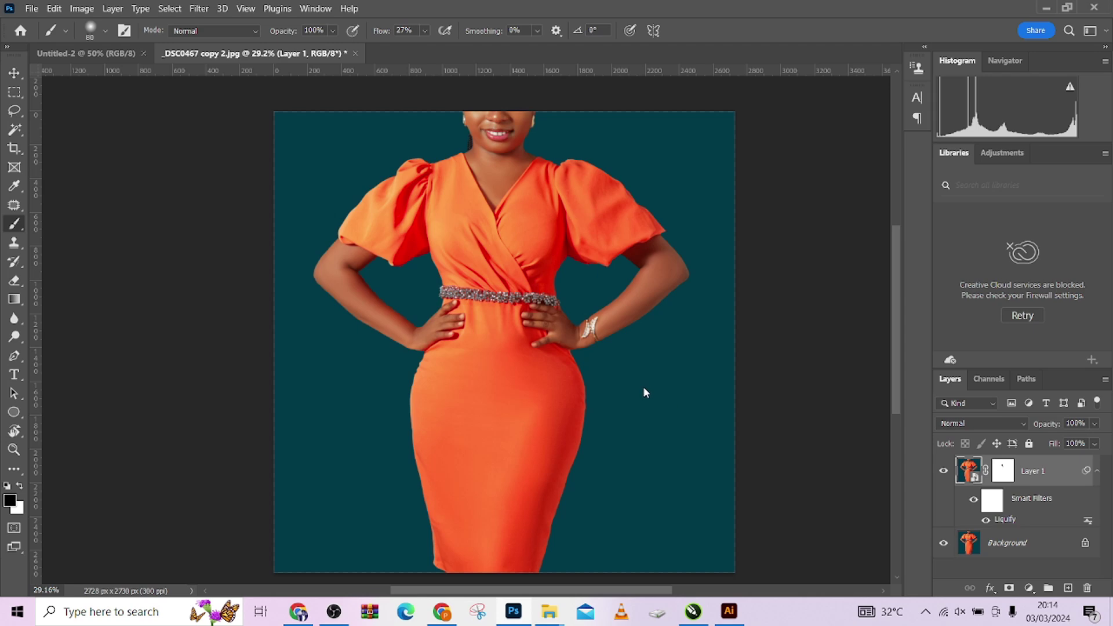
- Reopen Liquify on Layer 1, select the Pucker tool, and compare the reshaped figure with the original in the preview
key("ctrl+shift+x")
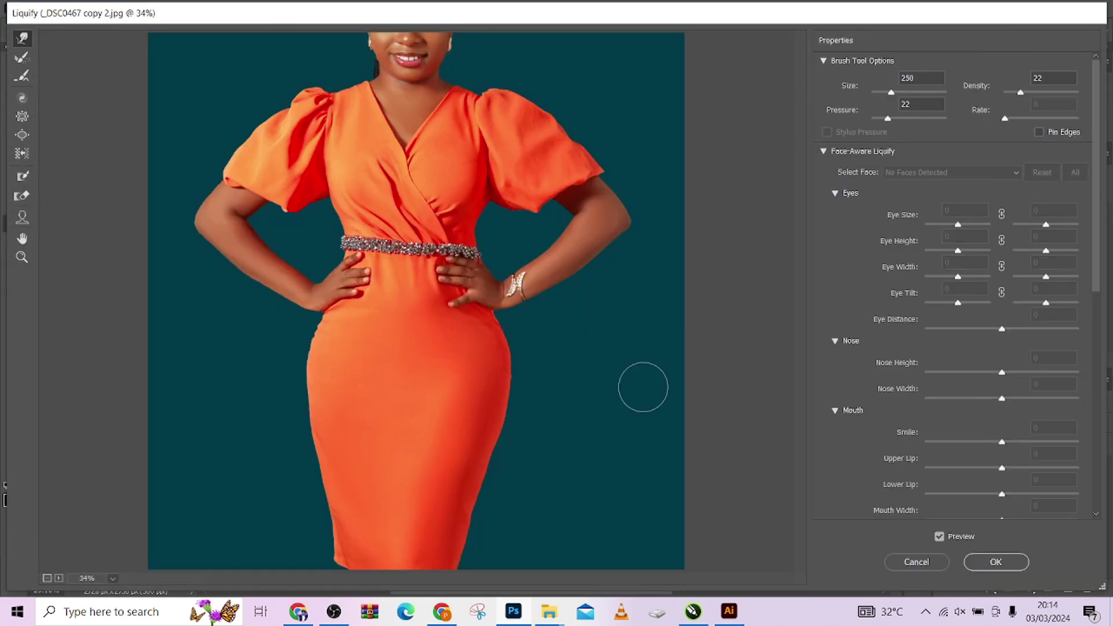
left_click(24, 123)
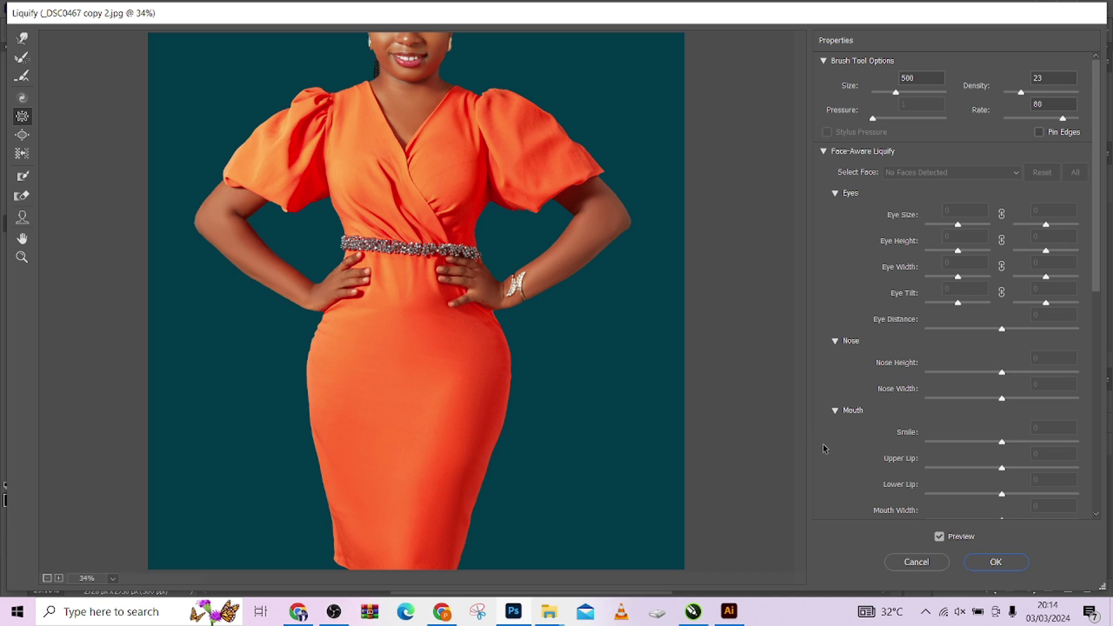
left_click(997, 562)
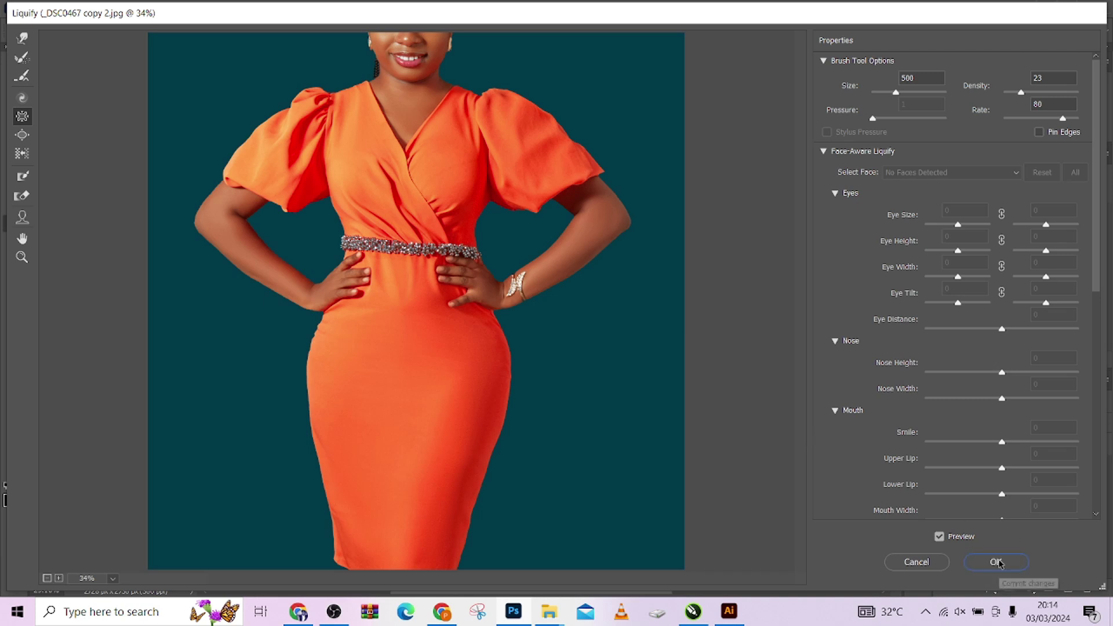
left_click(940, 537)
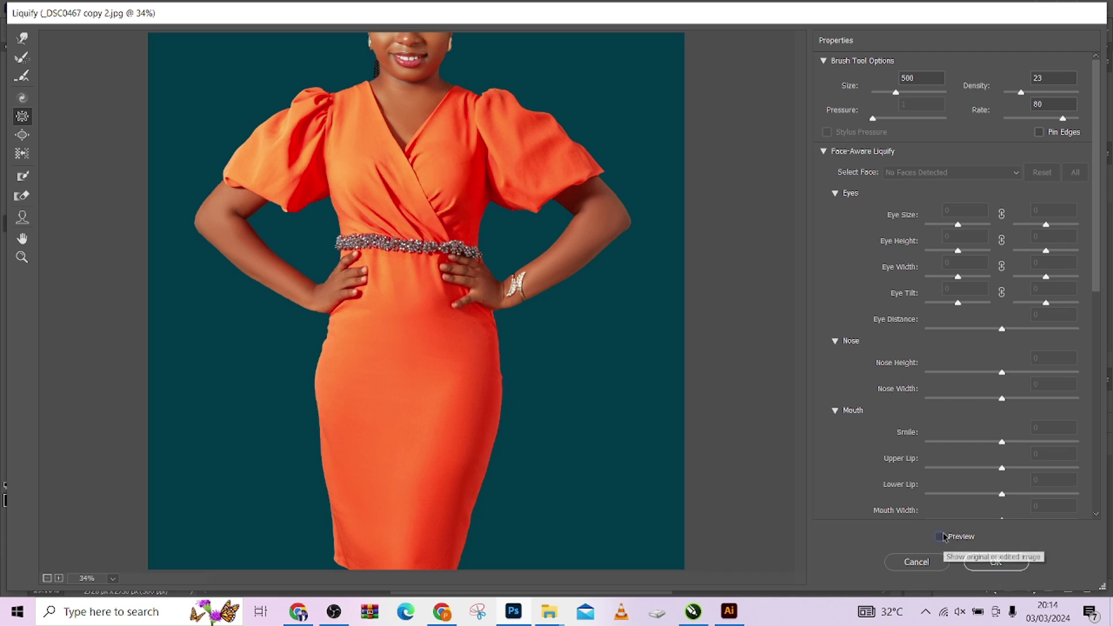
left_click(940, 536)
left_click(940, 536)
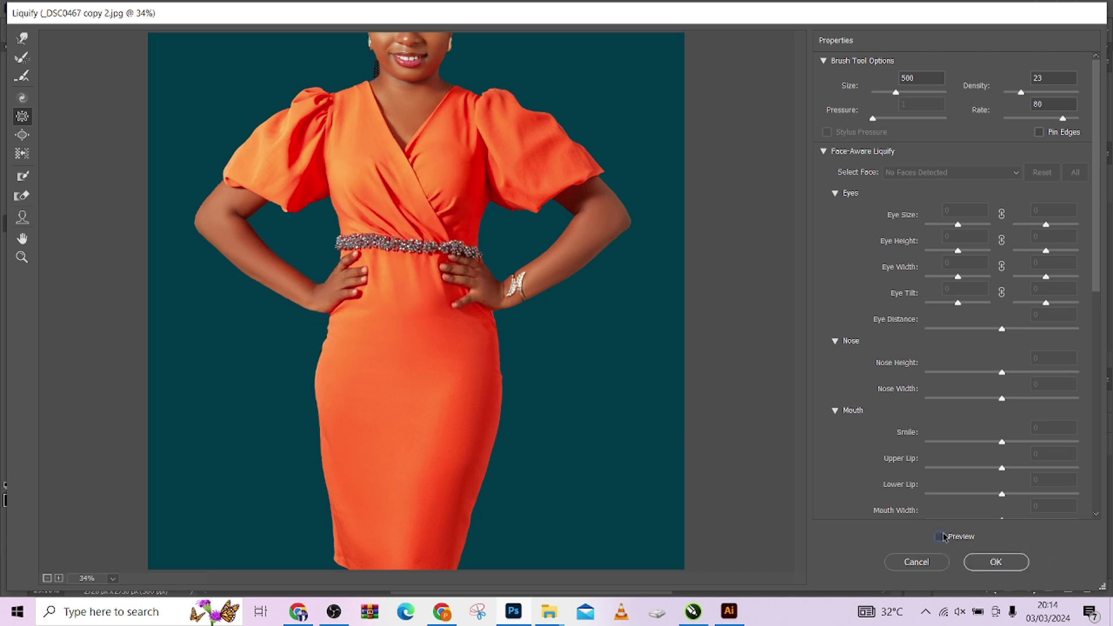
left_click(940, 536)
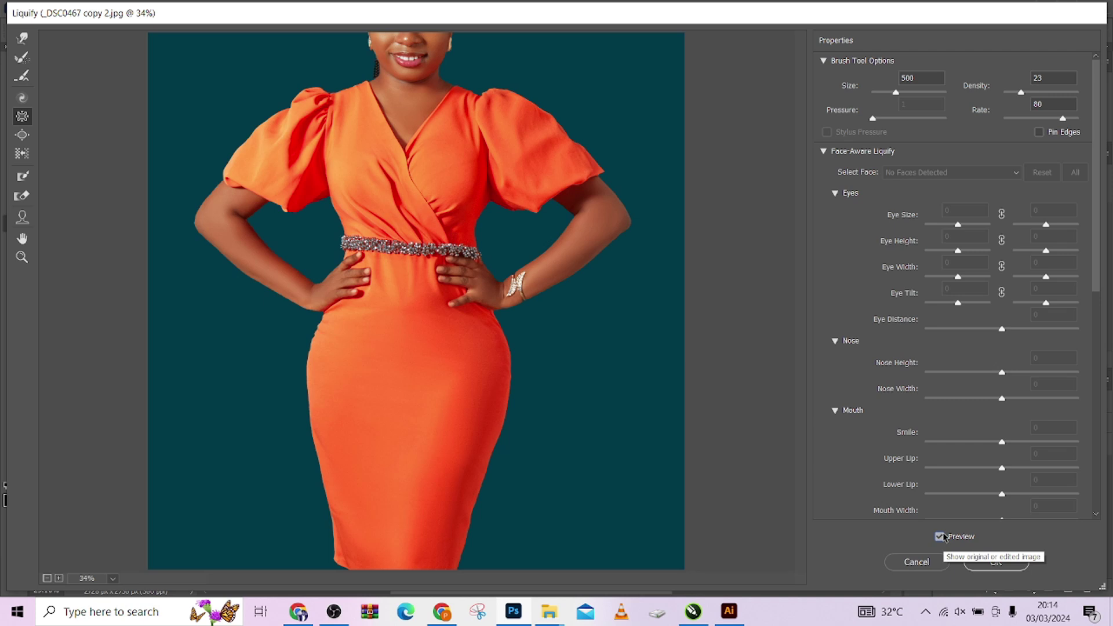